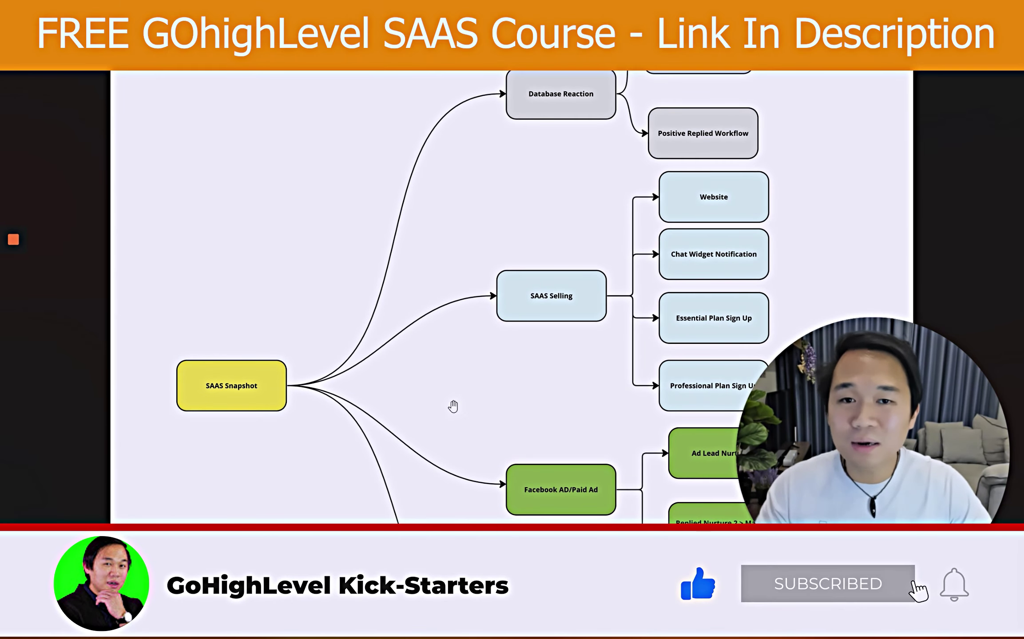
Step: Pan and zoom the mind map's Appointments and Database Reactivation branches, then return to GoHighLevel Workflows
click(453, 399)
scroll(402, 391, down, 3)
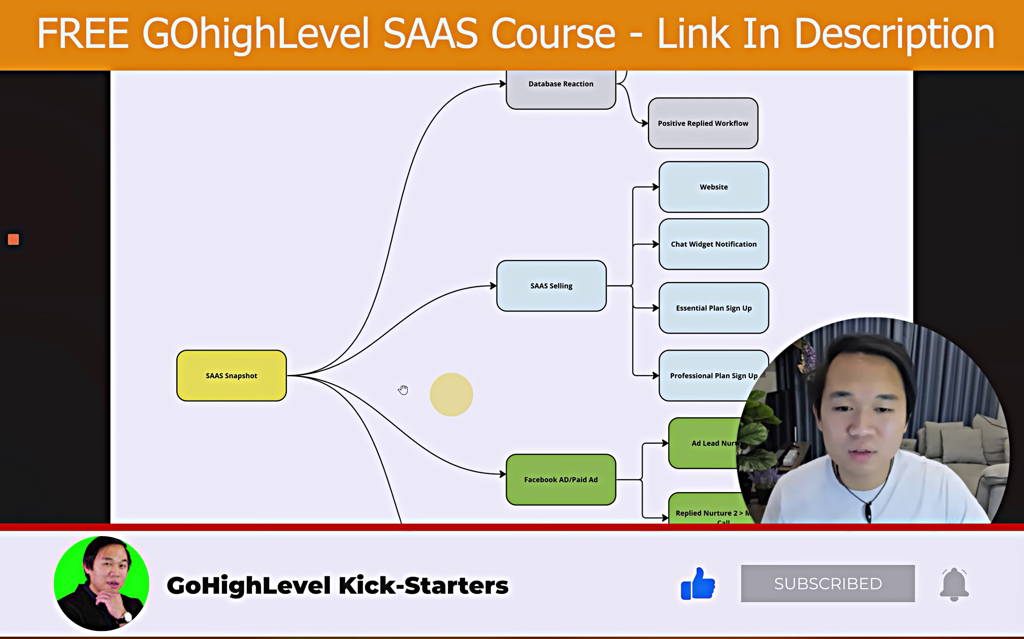
click(404, 317)
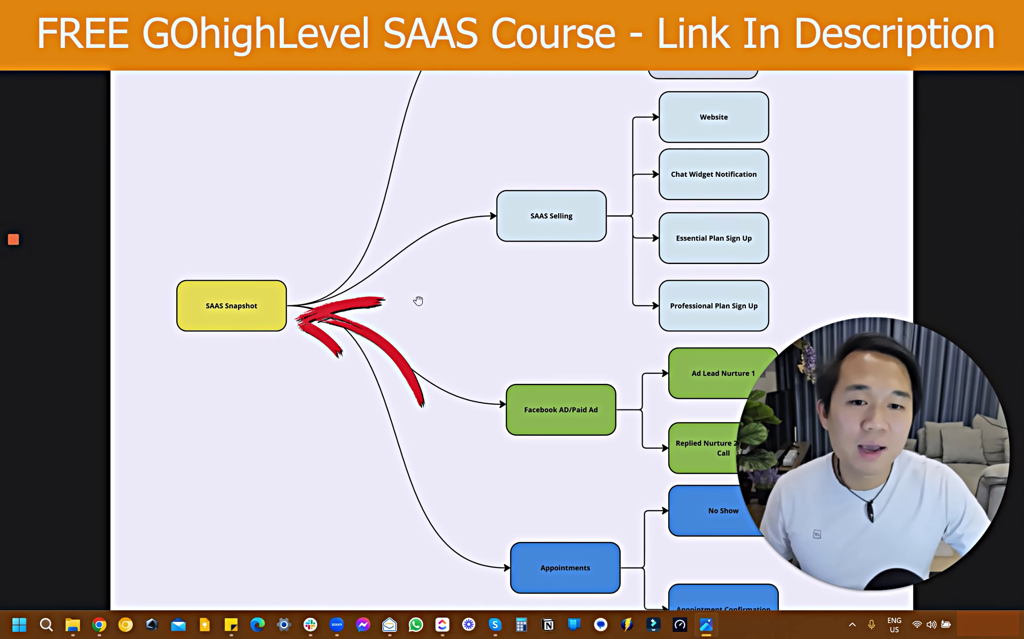
scroll(421, 324, up, 2)
click(427, 351)
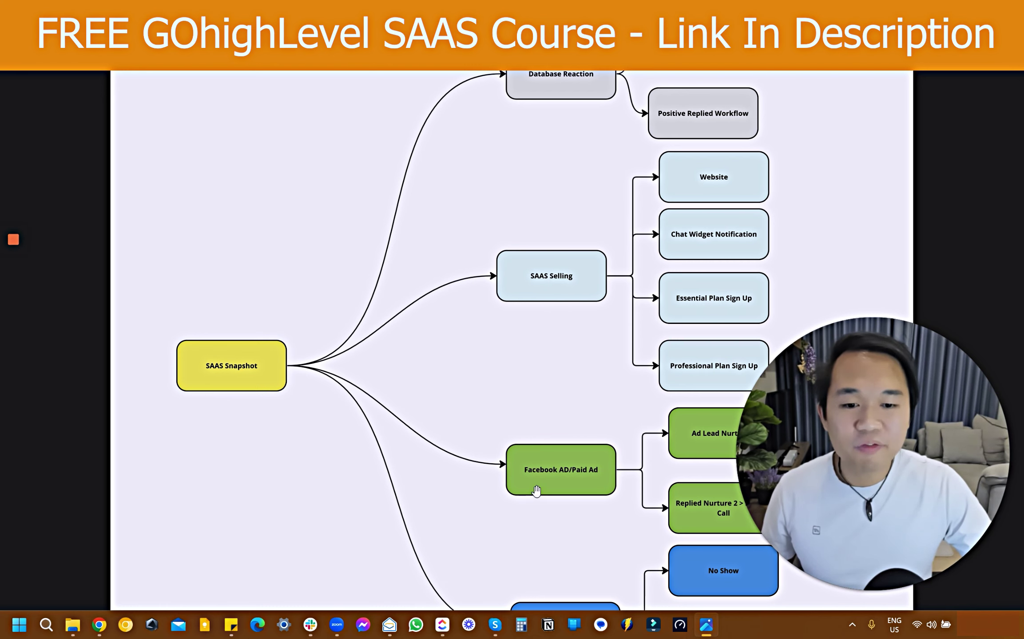
scroll(536, 500, down, 2)
click(520, 509)
scroll(517, 480, down, 2)
scroll(511, 489, up, 2)
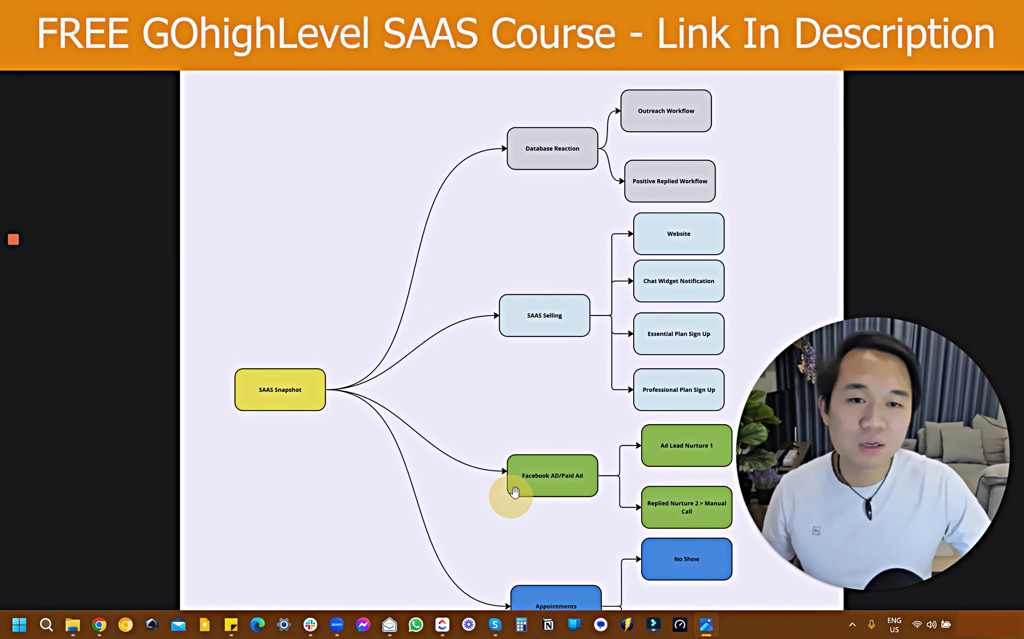
scroll(528, 205, up, 2)
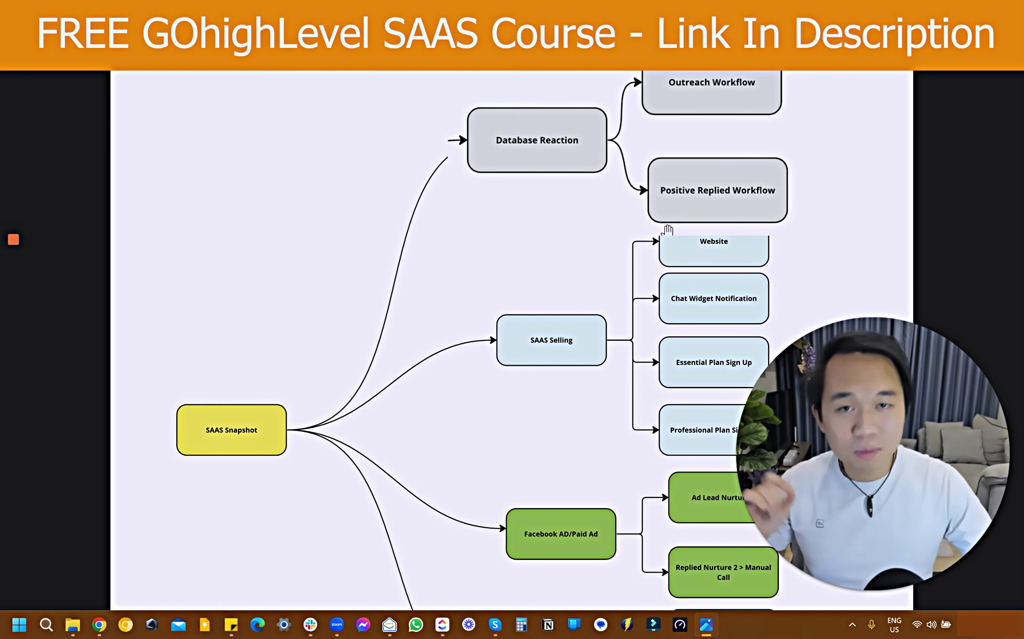
key(alt+Tab)
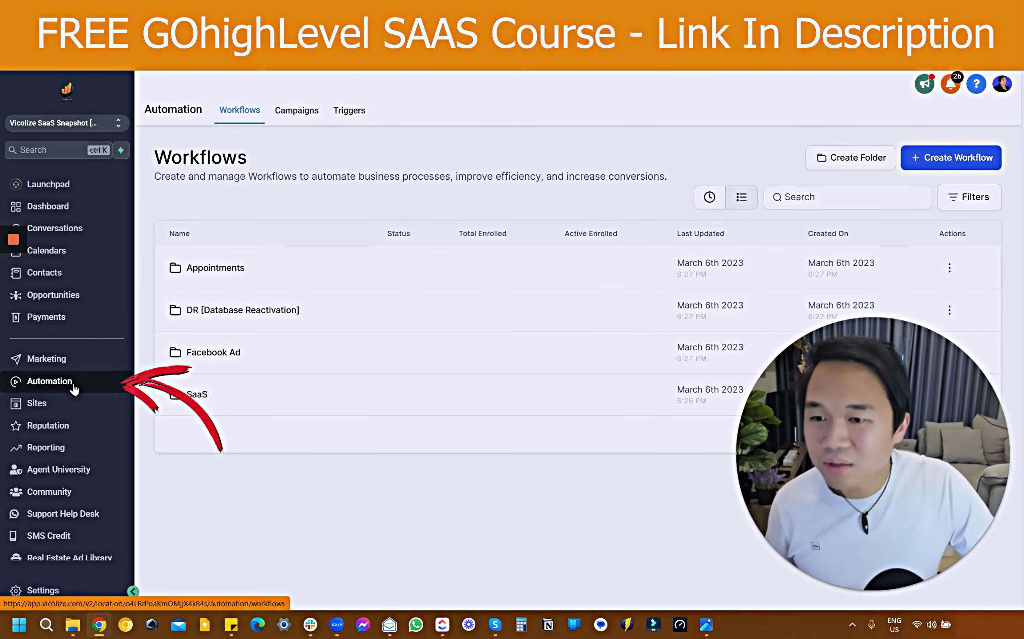
Step: Open the DR [Database Reactivation] folder and its #DR - Cold 1 - Media Channel workflow
click(76, 380)
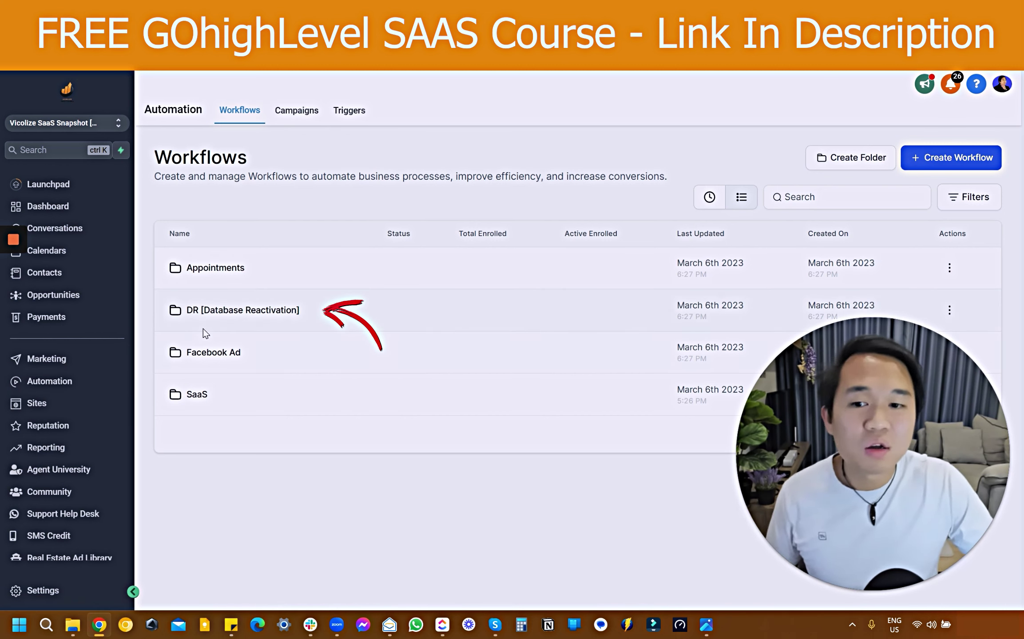
click(213, 316)
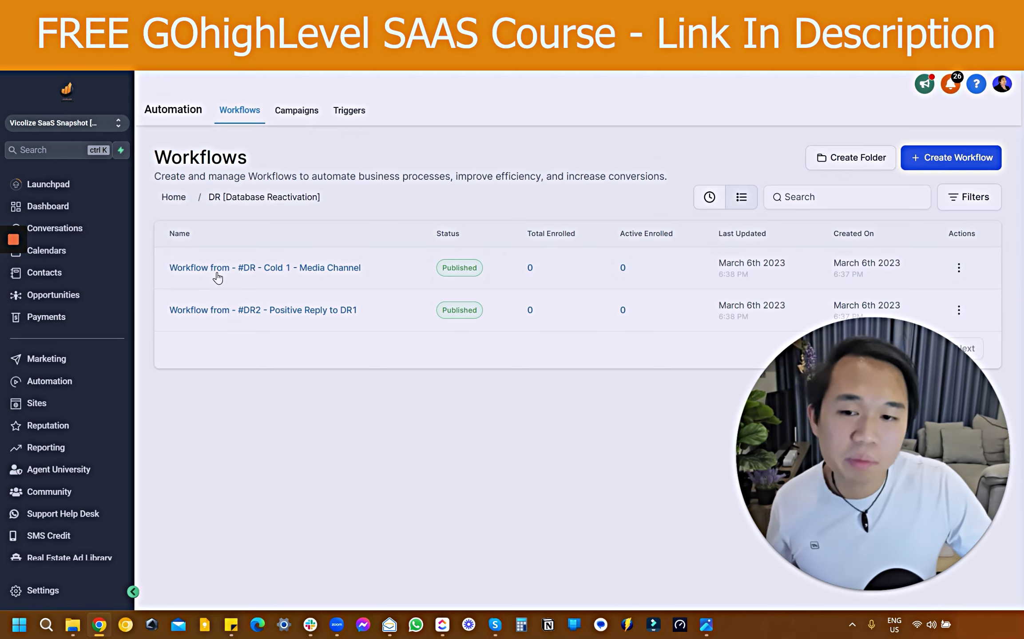
click(213, 272)
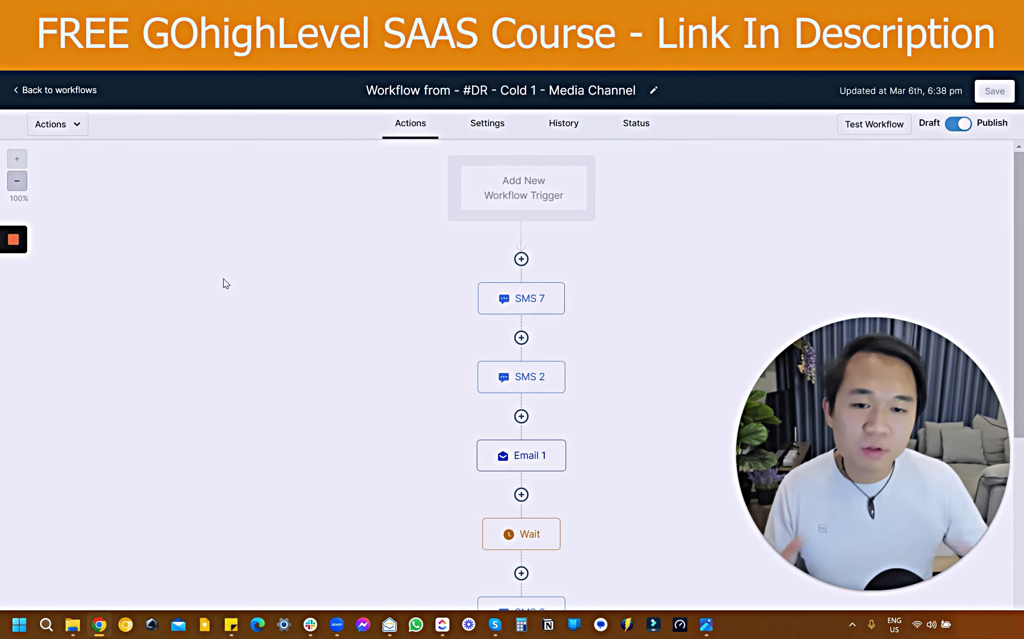
Step: Review the Cold 1 workflow's SMS 7 and SMS 2 messages, then return to the workflow list
click(536, 298)
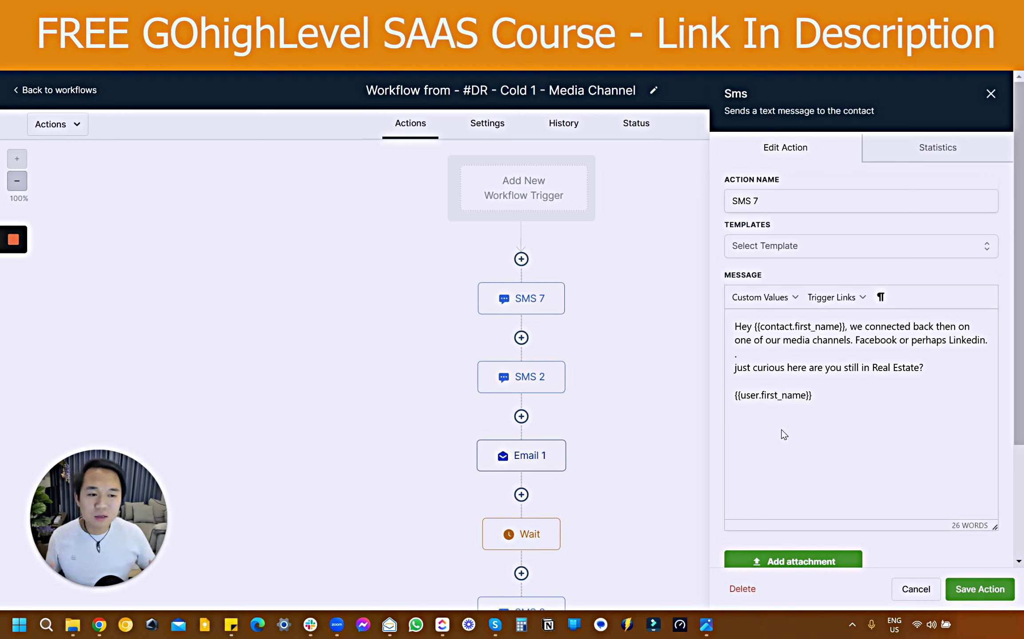
click(505, 385)
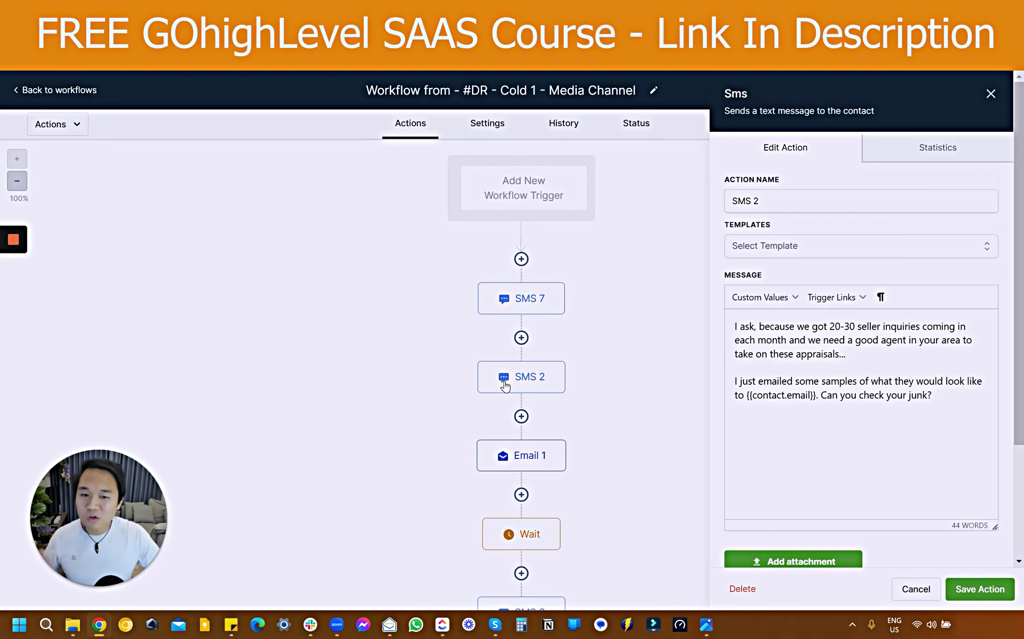
click(55, 92)
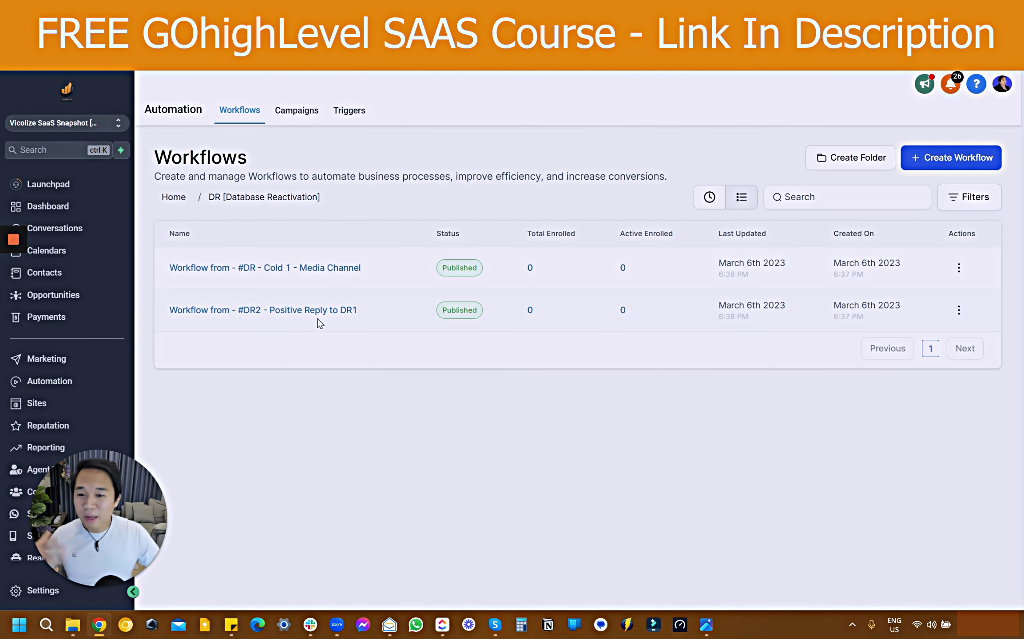
click(311, 310)
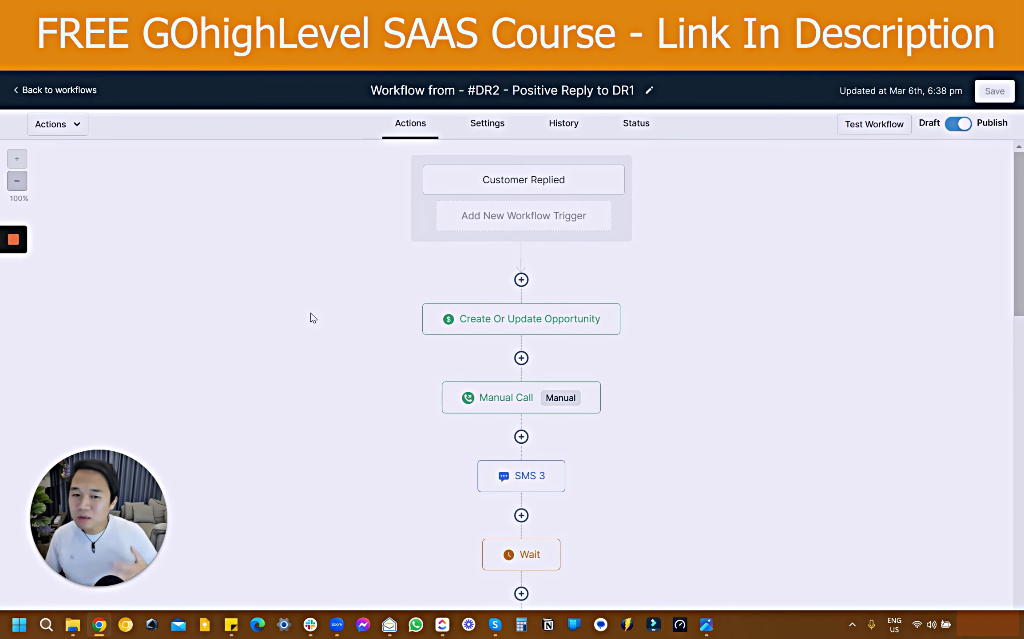
click(576, 191)
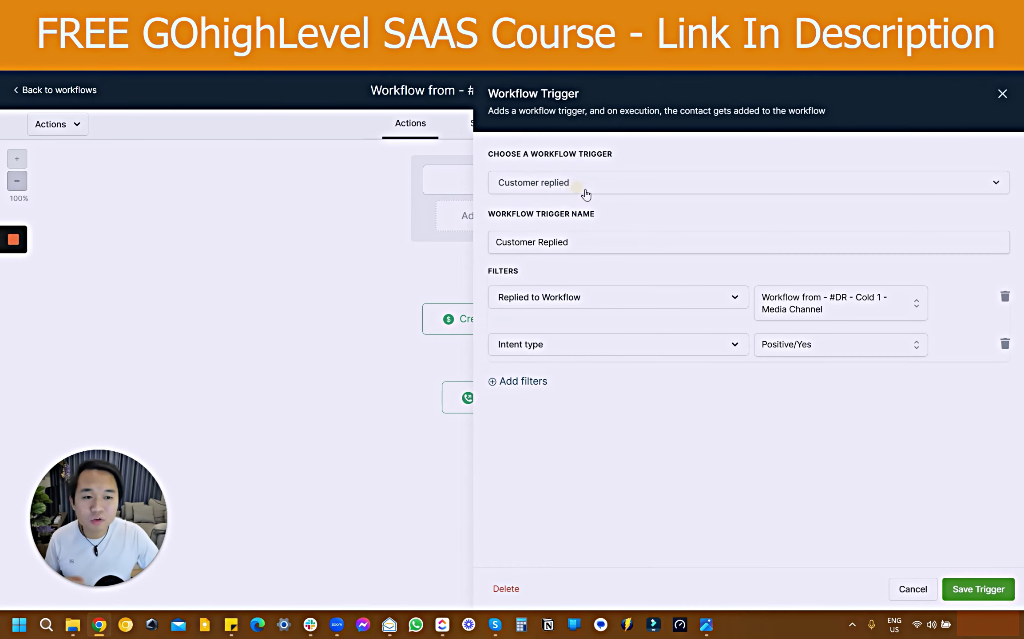
click(1002, 94)
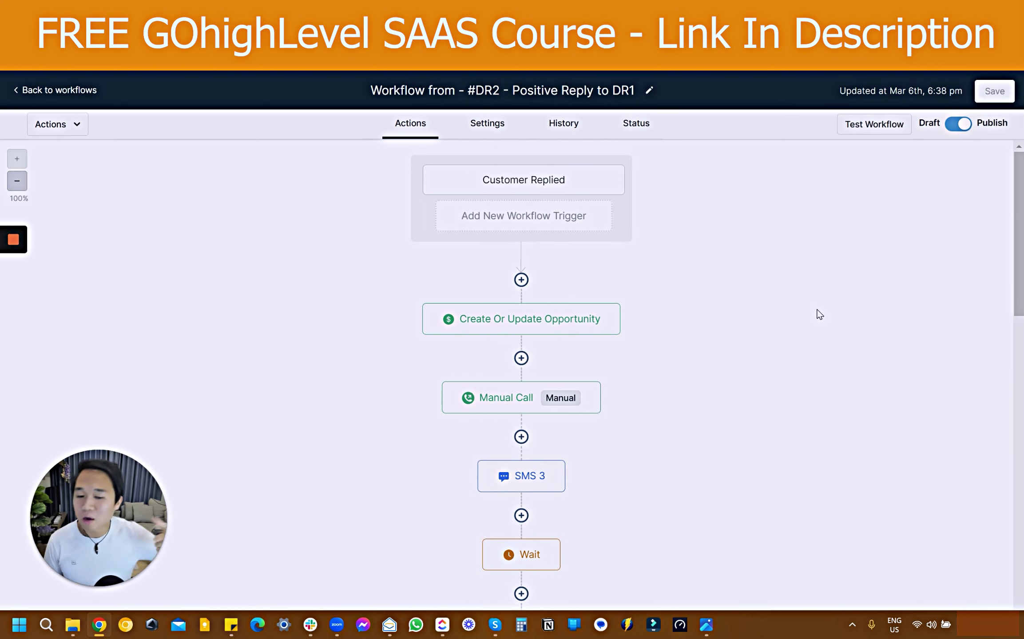
mouse_move(531, 486)
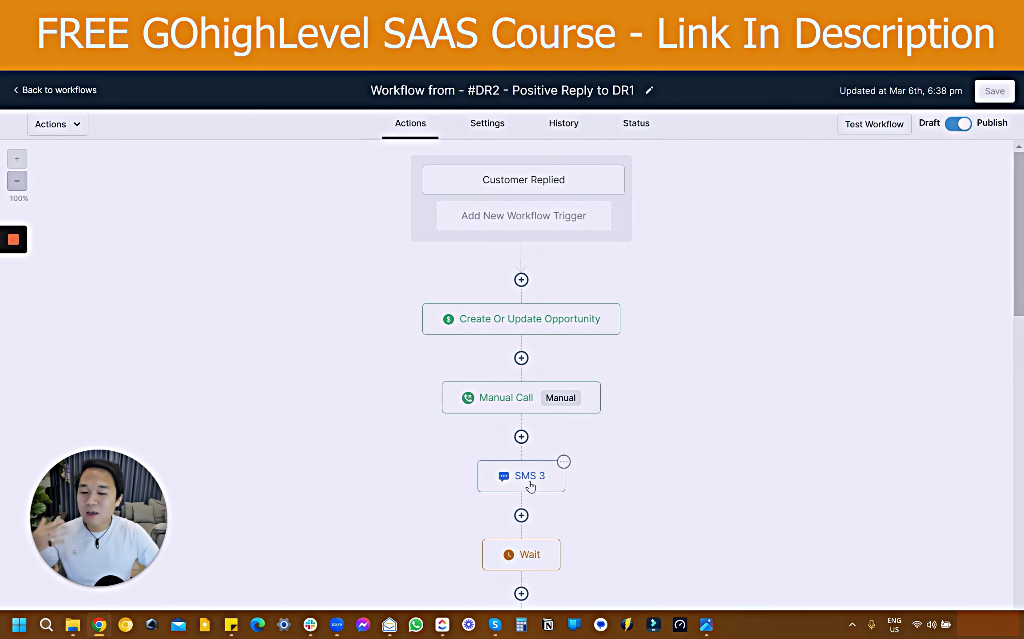
scroll(531, 485, down, 15)
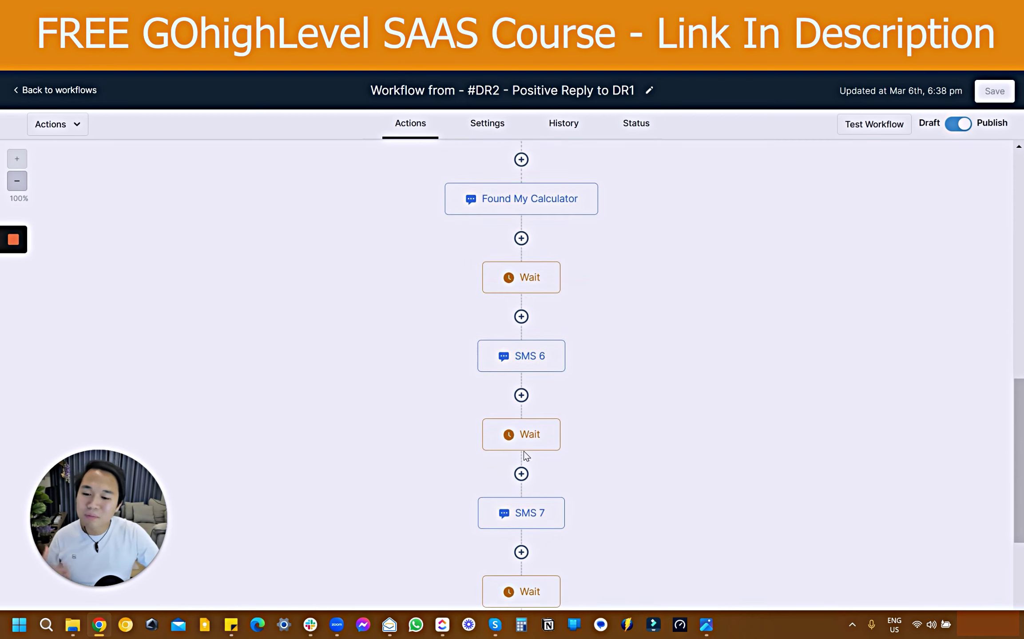
scroll(523, 452, down, 4)
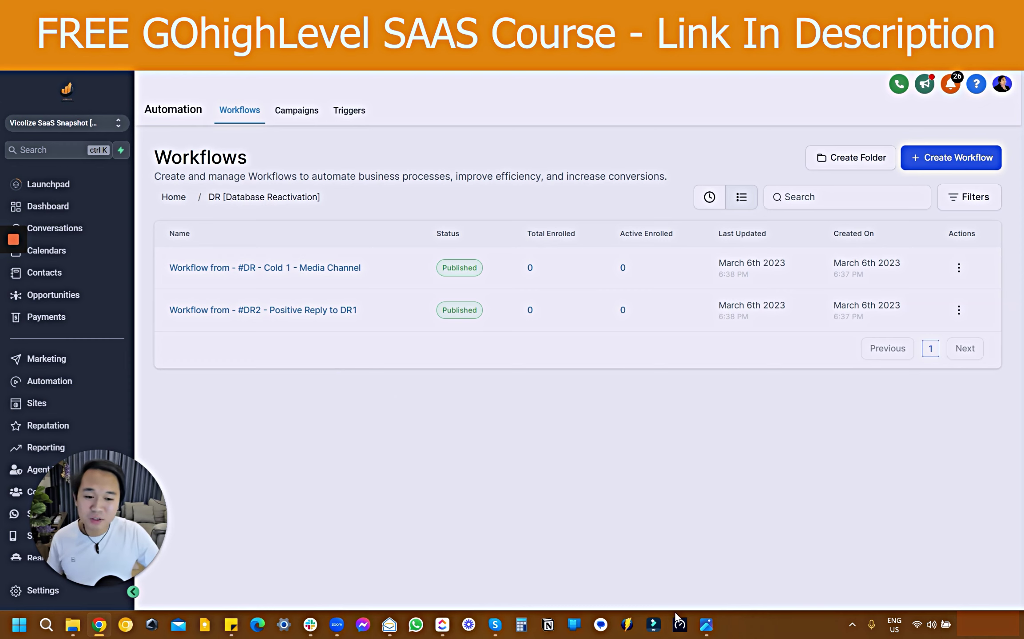
click(706, 625)
Step: Pan the mind map, then in Sites switch between Funnels and Websites and open SaaS Website
drag(591, 434, 531, 358)
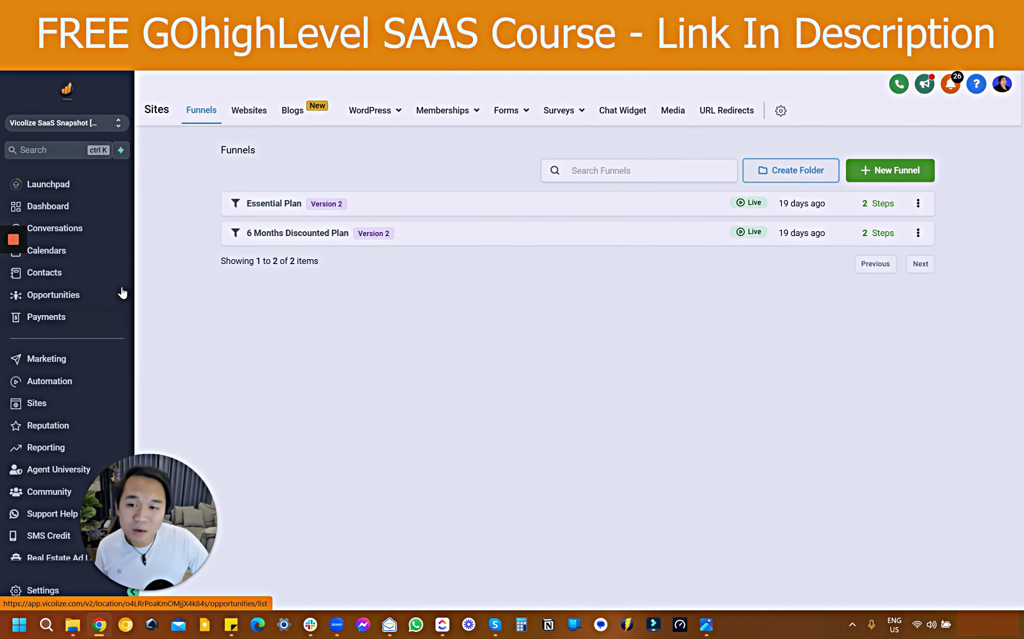
click(247, 113)
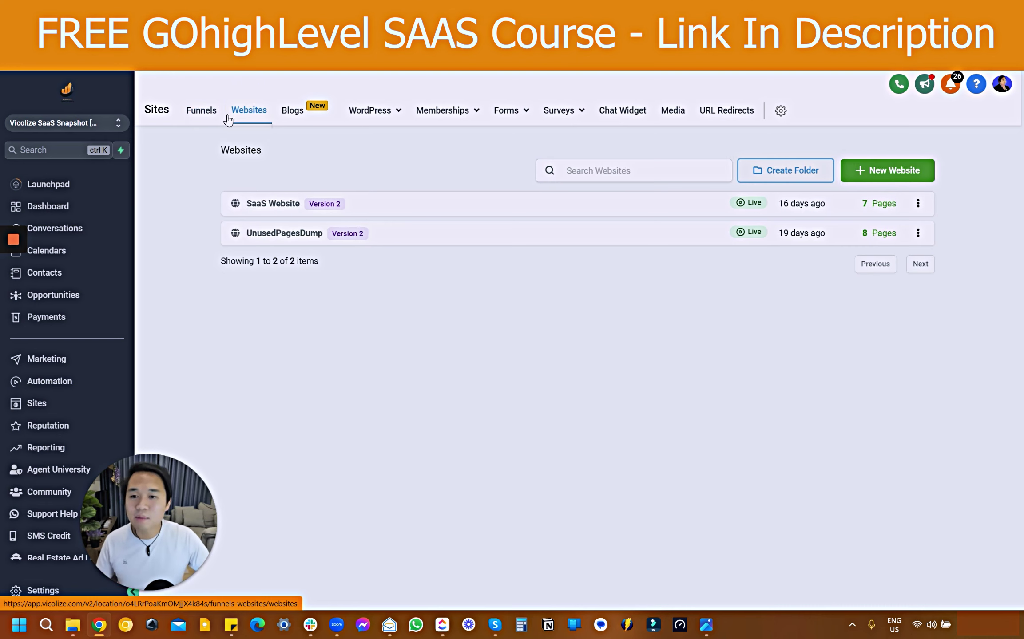
click(210, 122)
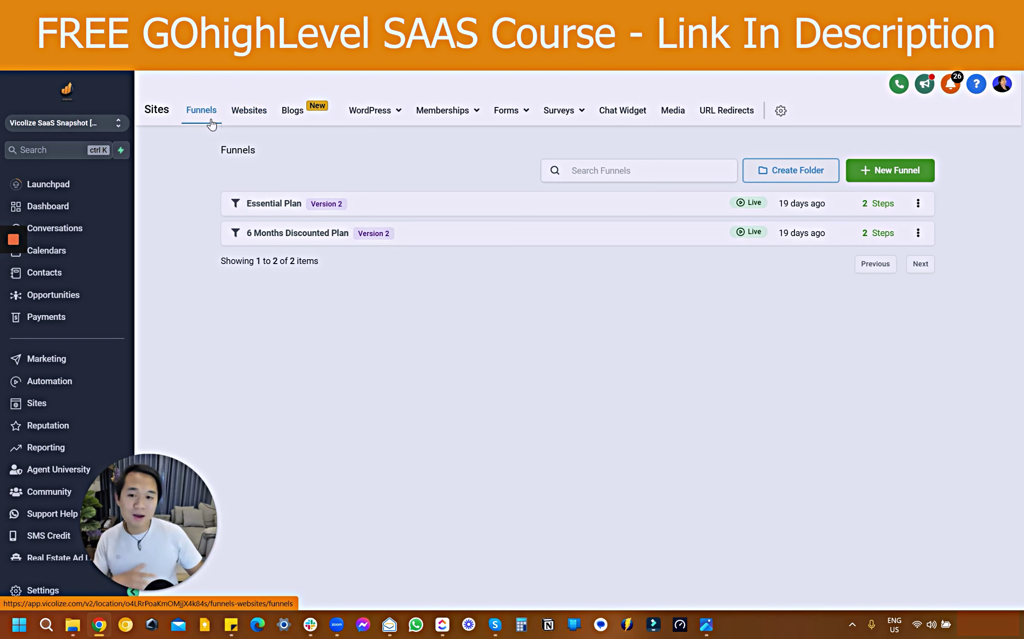
click(249, 111)
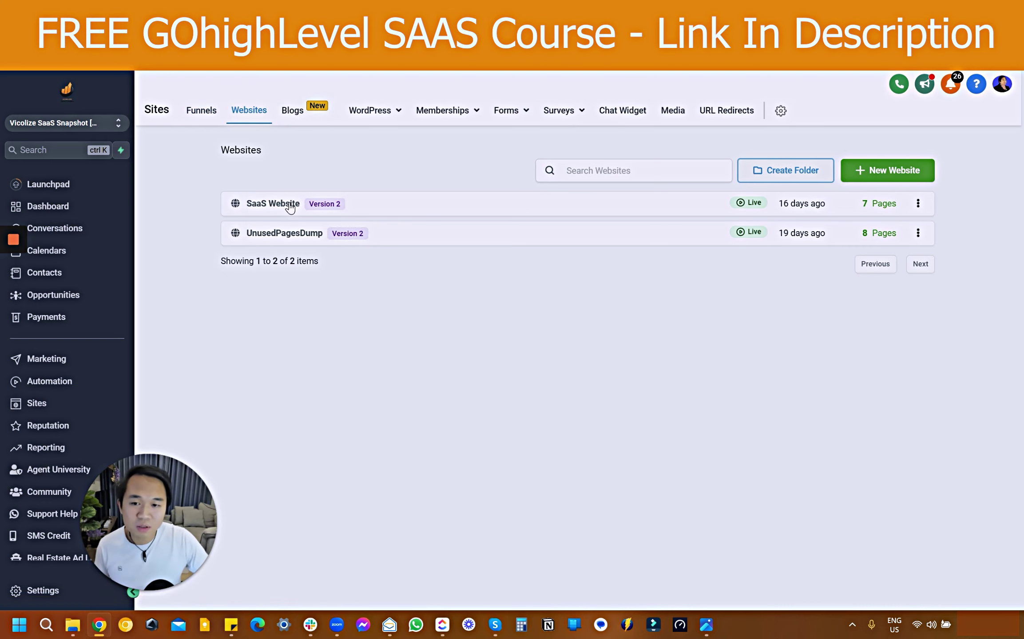
click(289, 205)
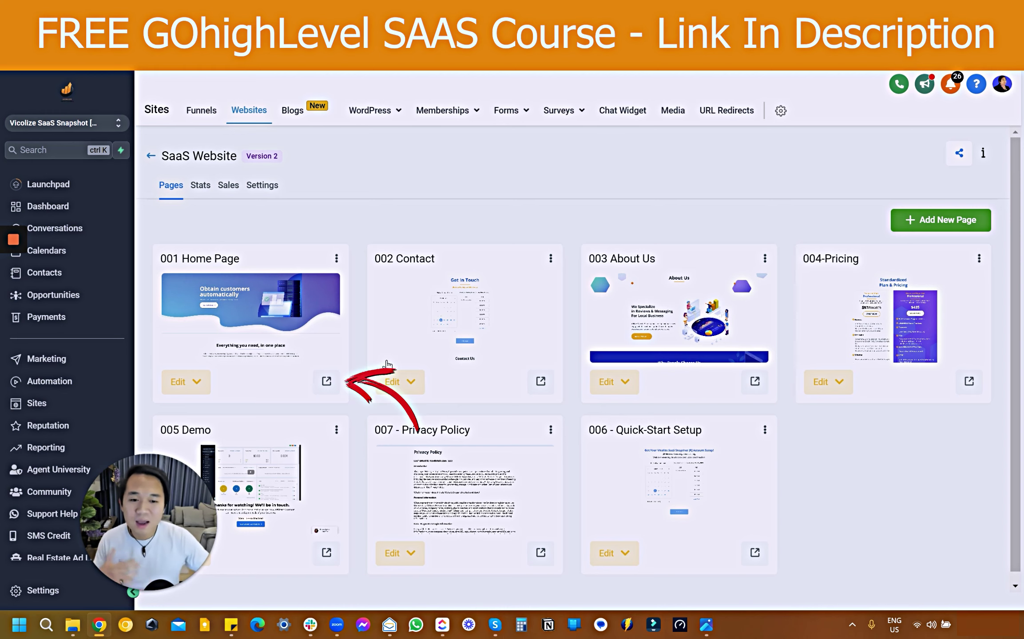
Step: Preview the SaaS Website's 001 Home Page as a live page
click(326, 383)
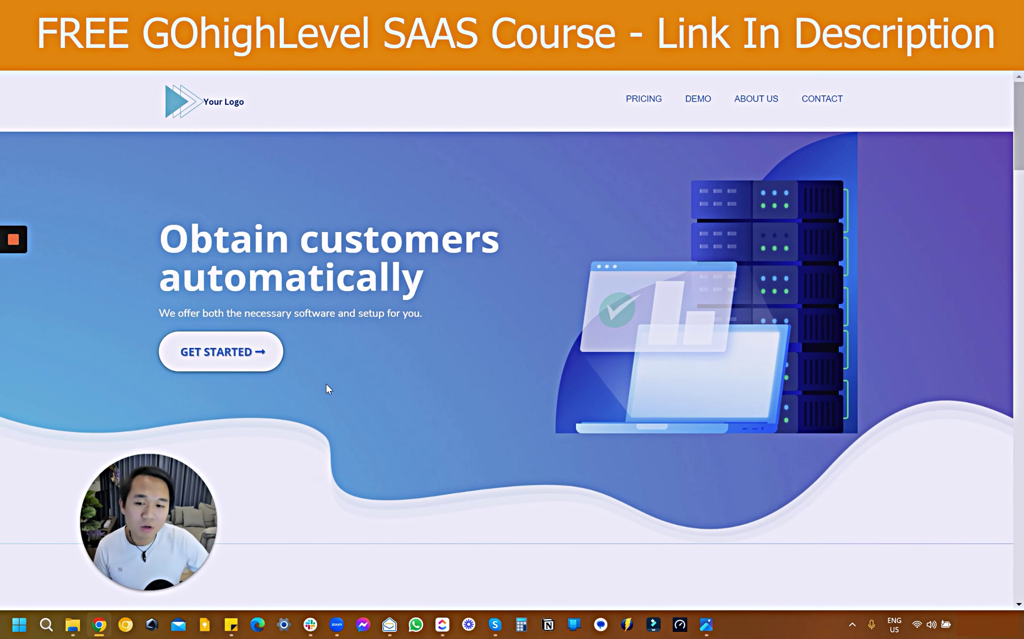
Step: Scroll through the pricing page preview, then go to the Sites Funnels list
scroll(326, 391, down, 8)
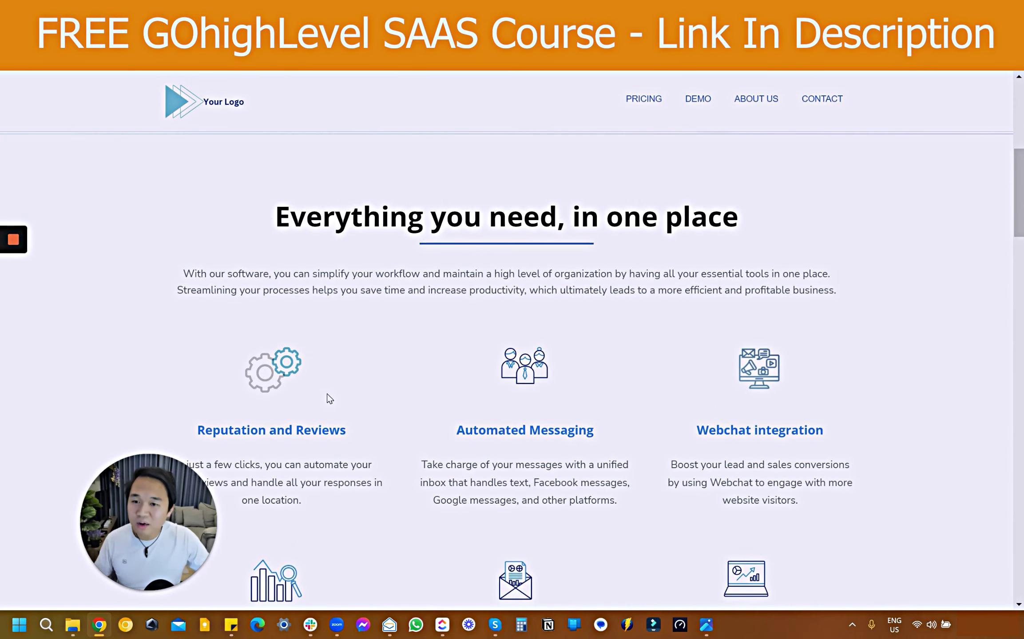
scroll(327, 393, up, 8)
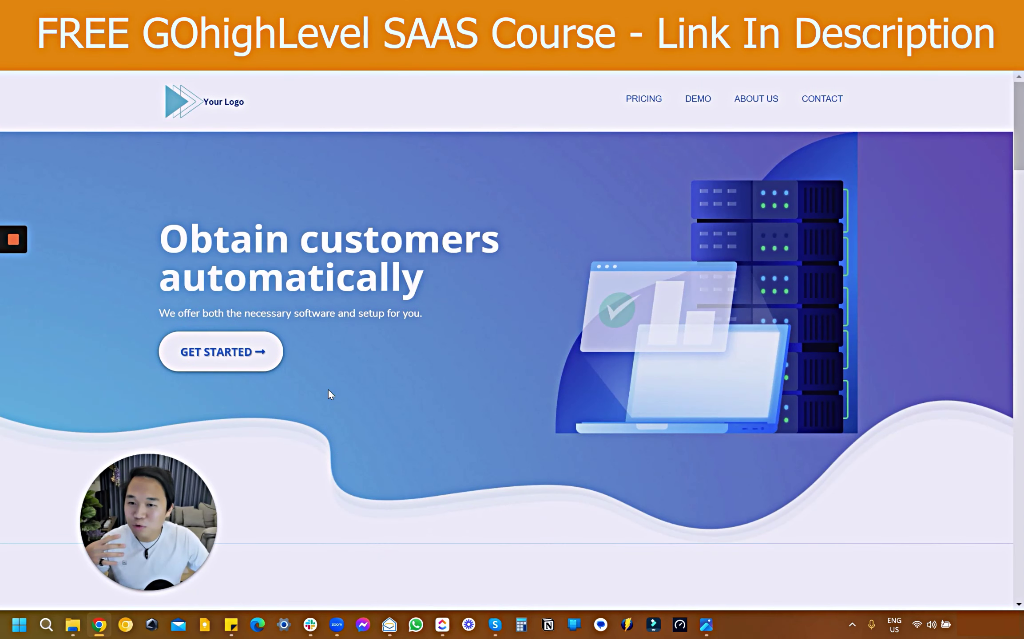
scroll(328, 389, down, 8)
scroll(328, 390, down, 10)
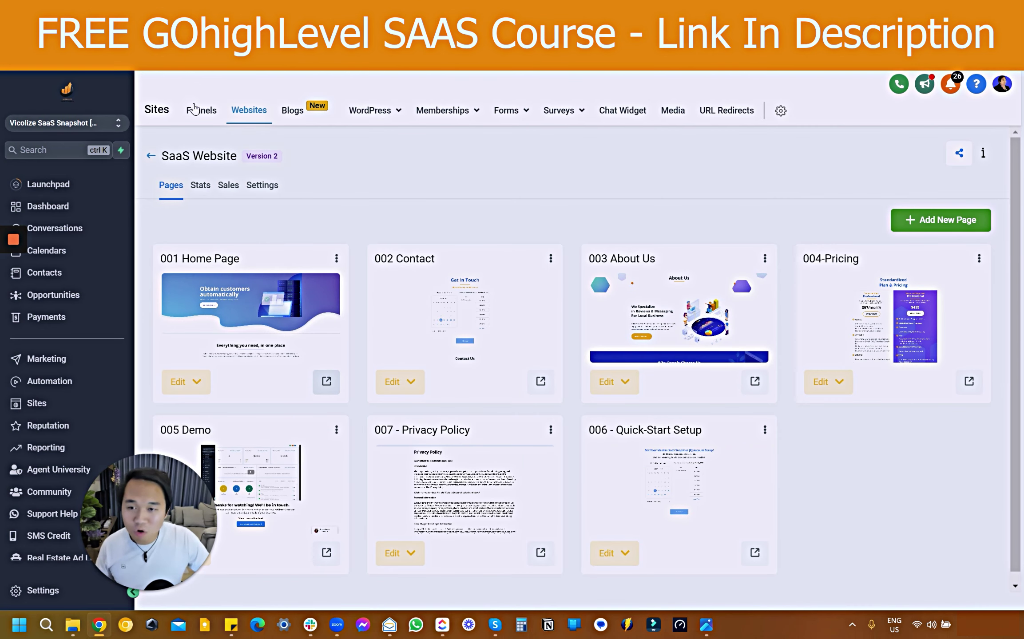
click(195, 111)
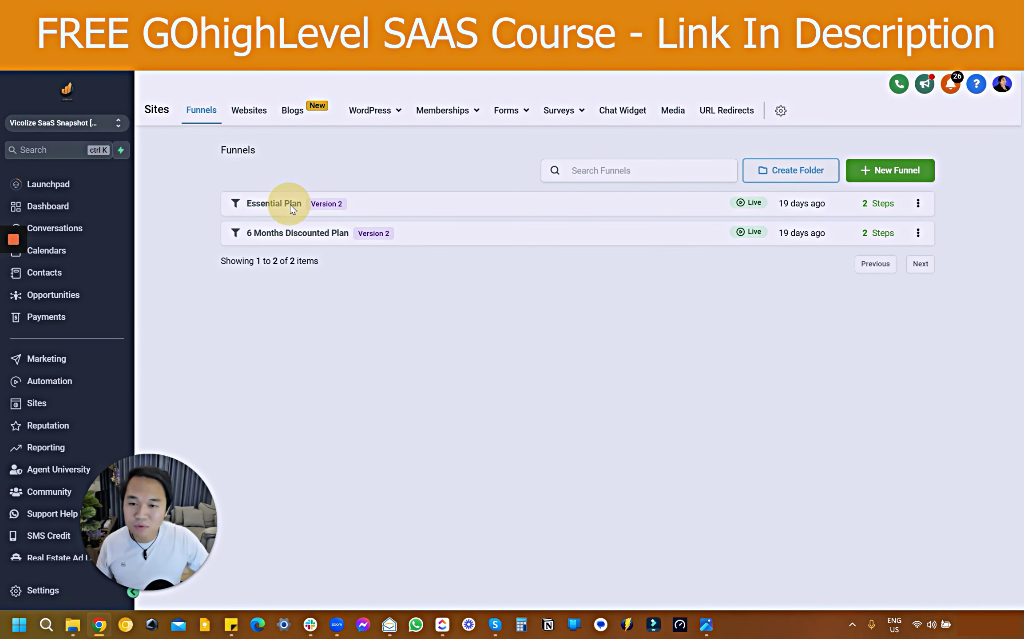
Step: Open the Essential Plan funnel and scroll through its $97/month checkout page preview
click(289, 206)
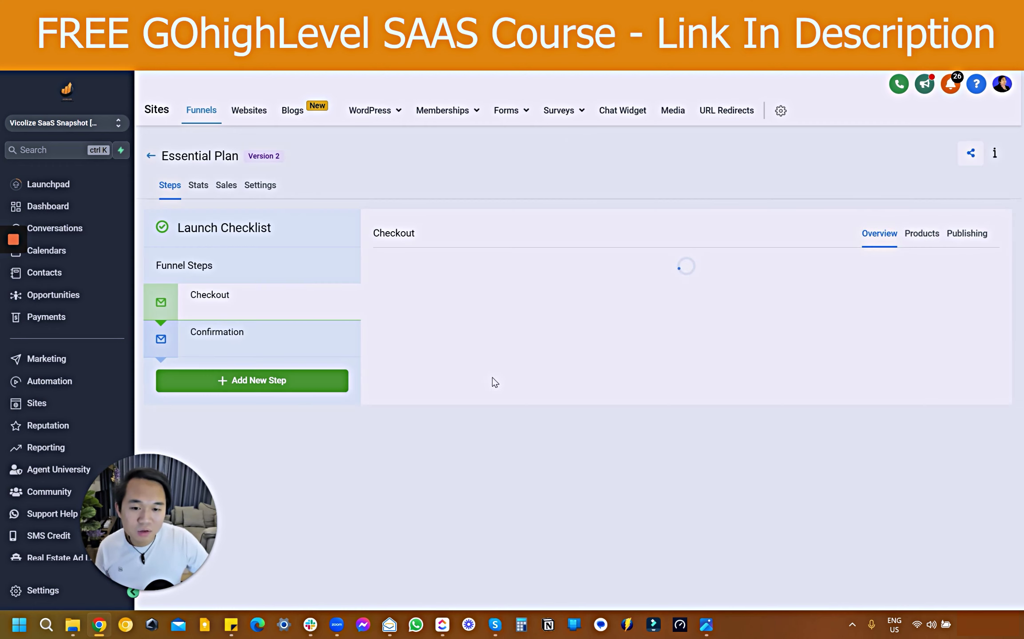
click(526, 463)
scroll(577, 378, down, 3)
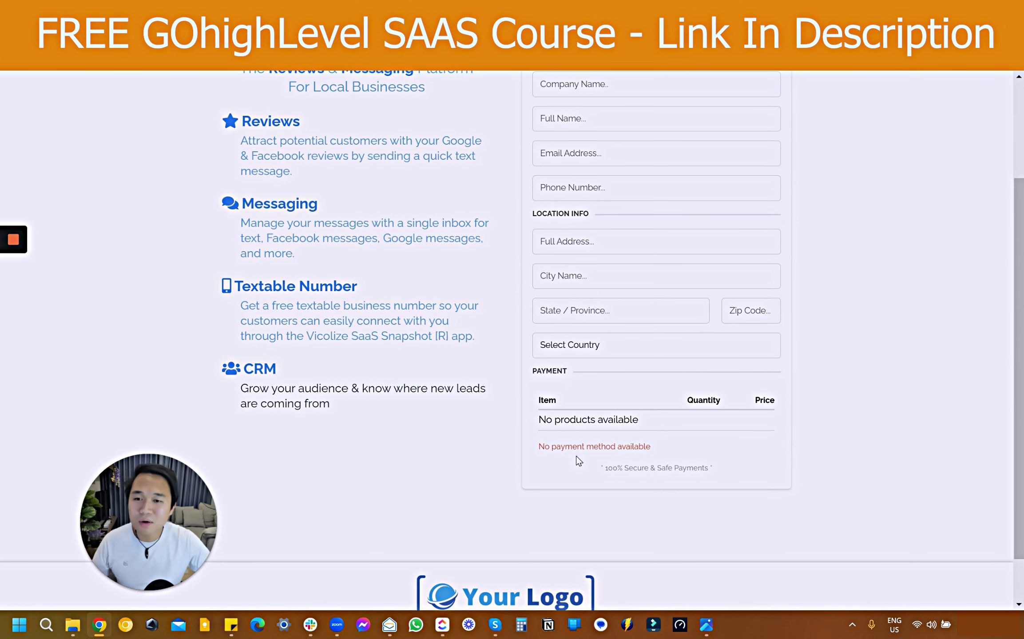
scroll(579, 462, up, 3)
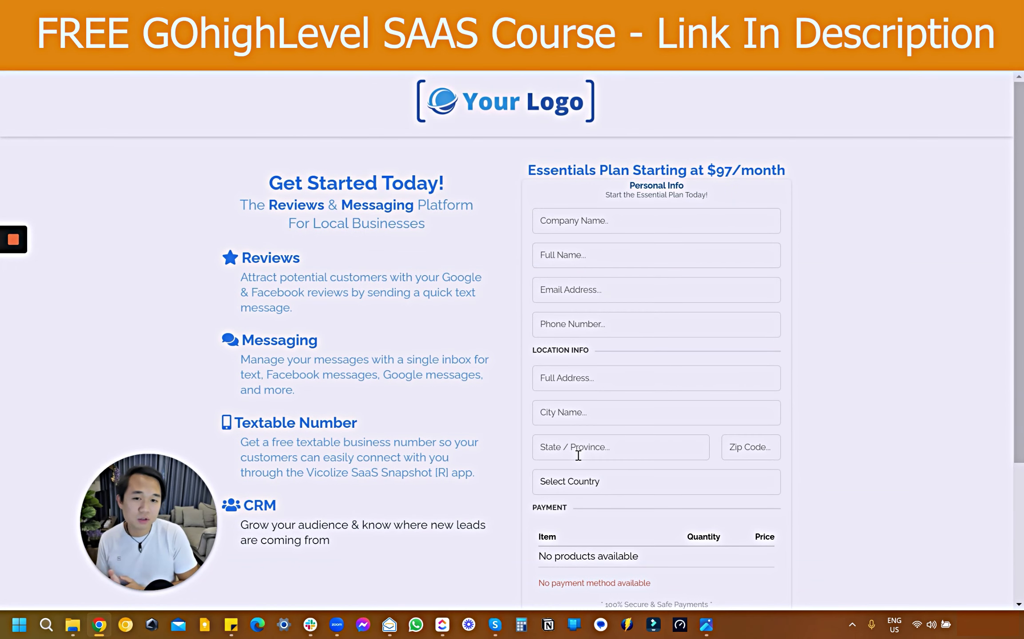
scroll(760, 195, down, 4)
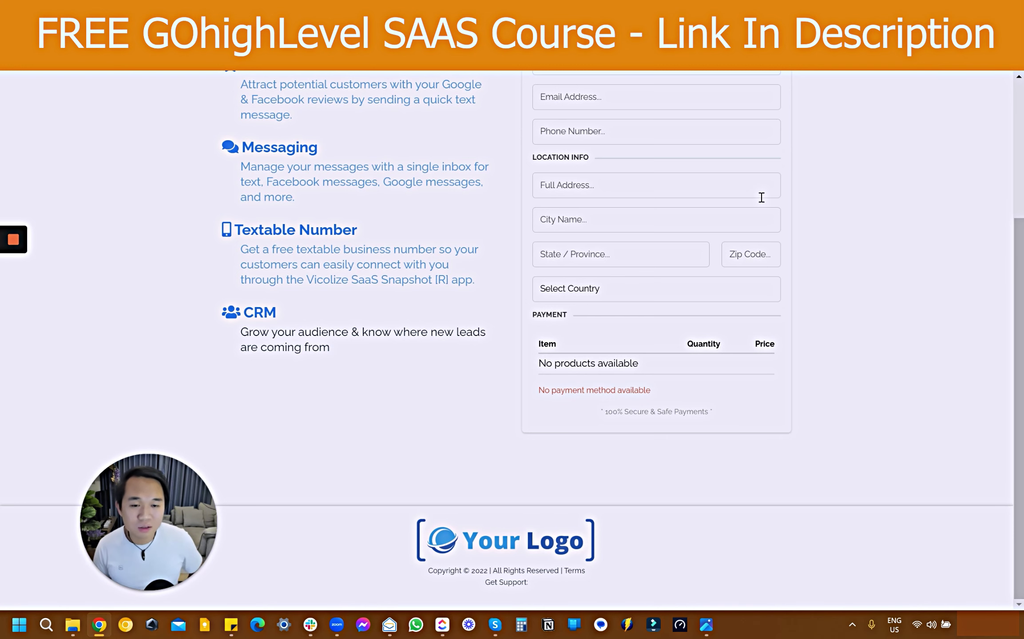
scroll(1021, 484, up, 4)
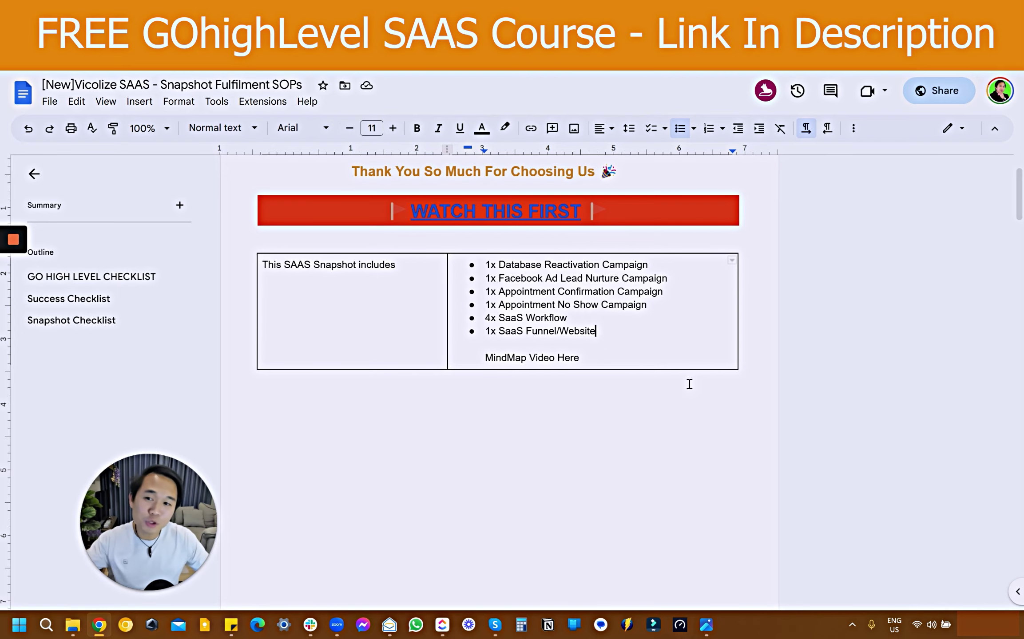
Step: Scroll through the Snapshot Fulfilment SOPs checklists and view the settings heading's link preview
scroll(686, 386, down, 3)
scroll(680, 388, down, 15)
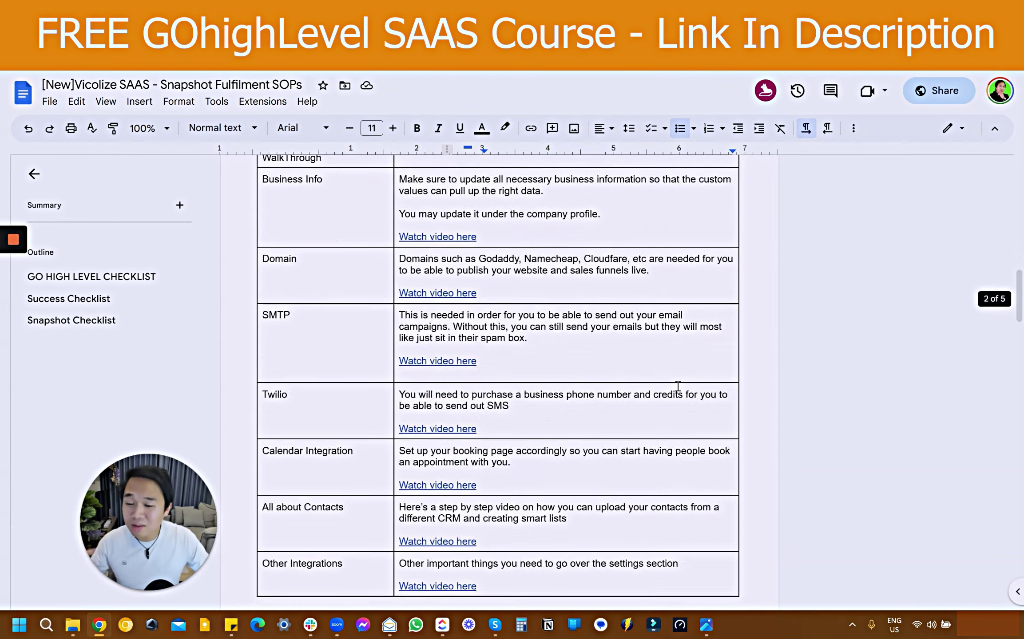
scroll(676, 385, down, 20)
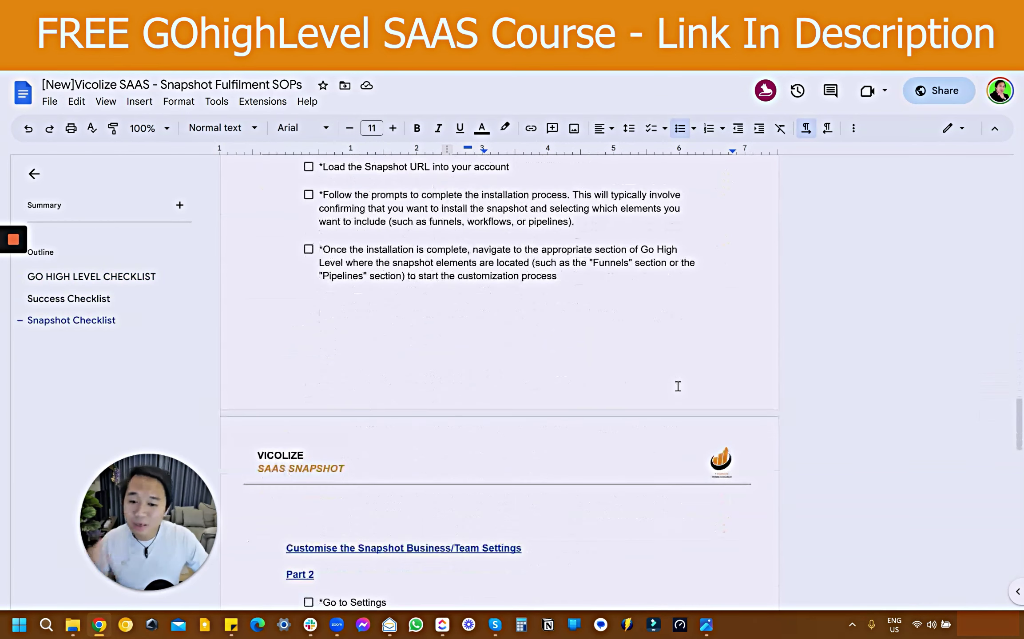
scroll(677, 384, down, 7)
scroll(676, 385, up, 4)
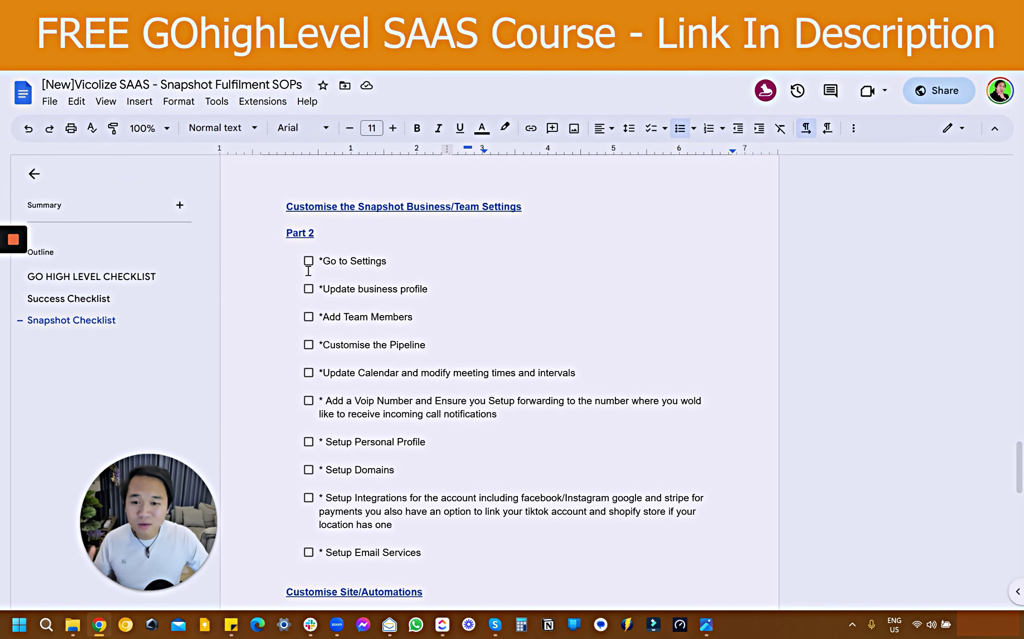
click(355, 207)
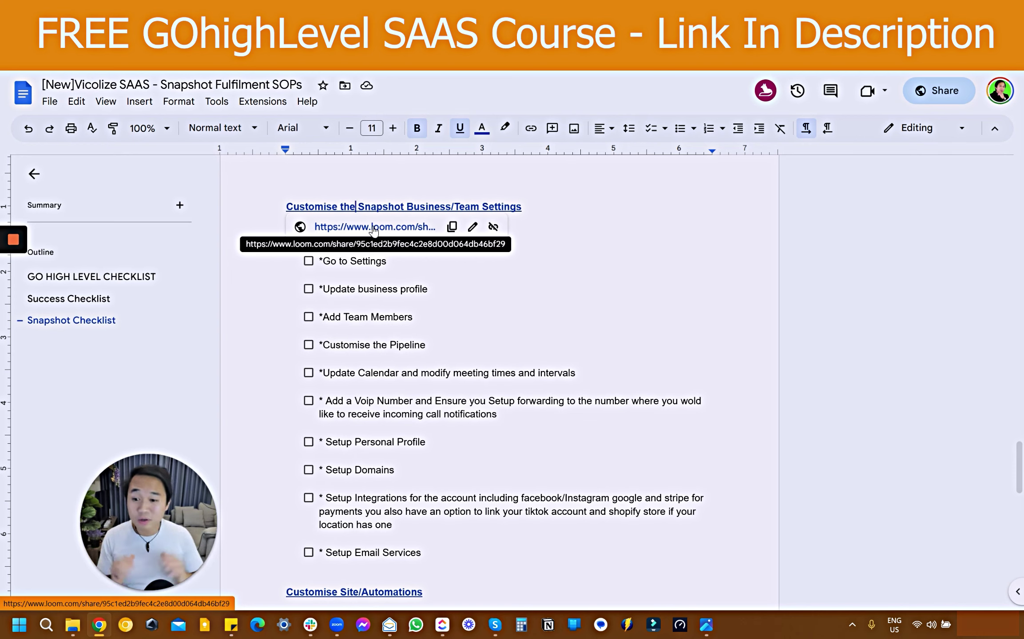
click(455, 316)
Step: Scroll through the rest of the SOP doc, then return to the GoHighLevel Workflows page
scroll(438, 357, down, 3)
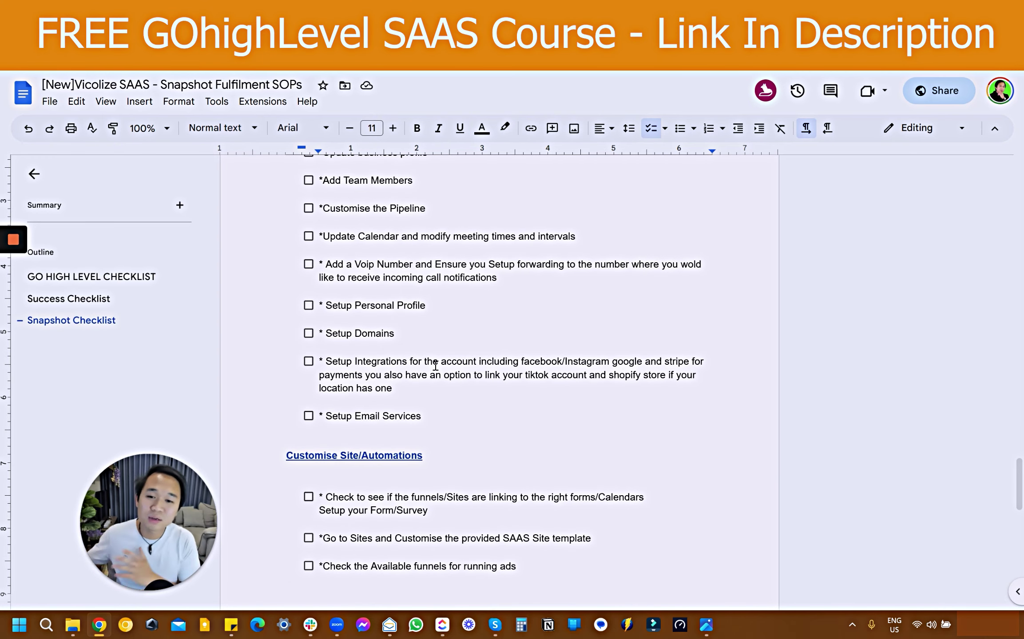
scroll(391, 370, down, 2)
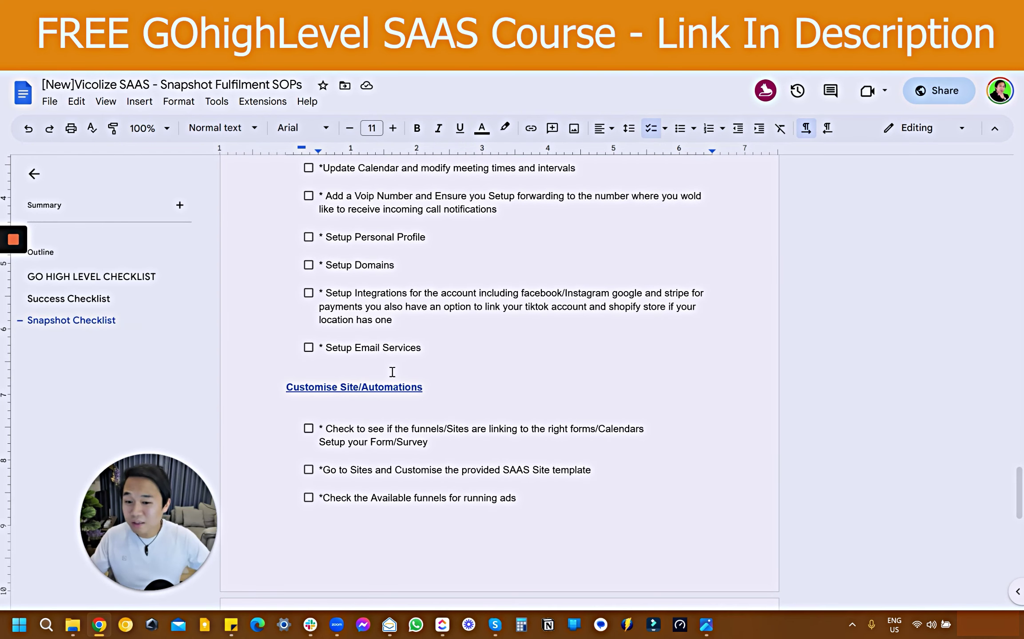
scroll(391, 373, down, 5)
scroll(390, 376, down, 2)
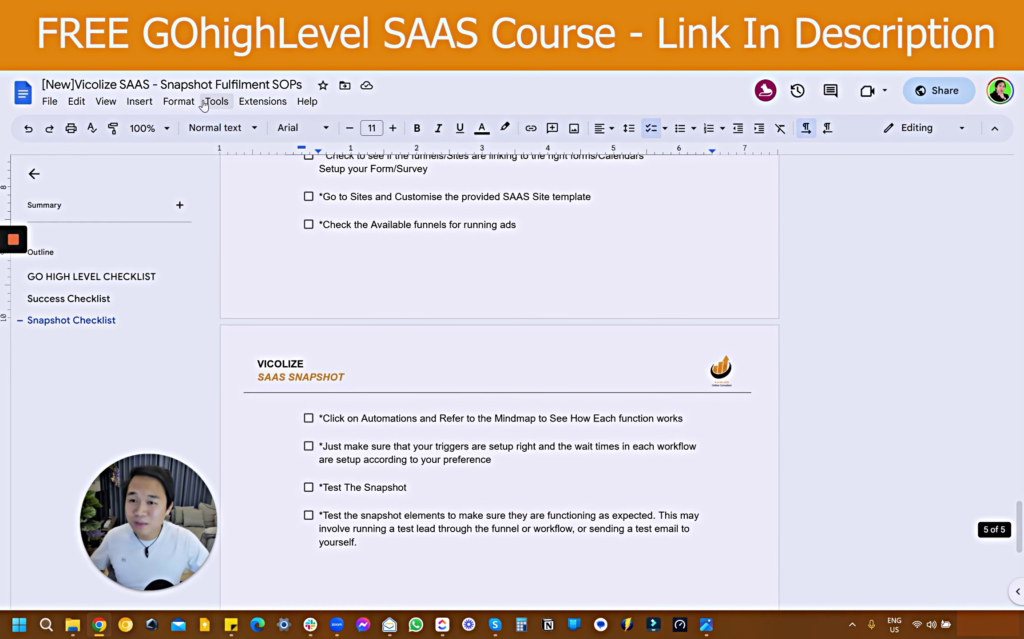
click(248, 62)
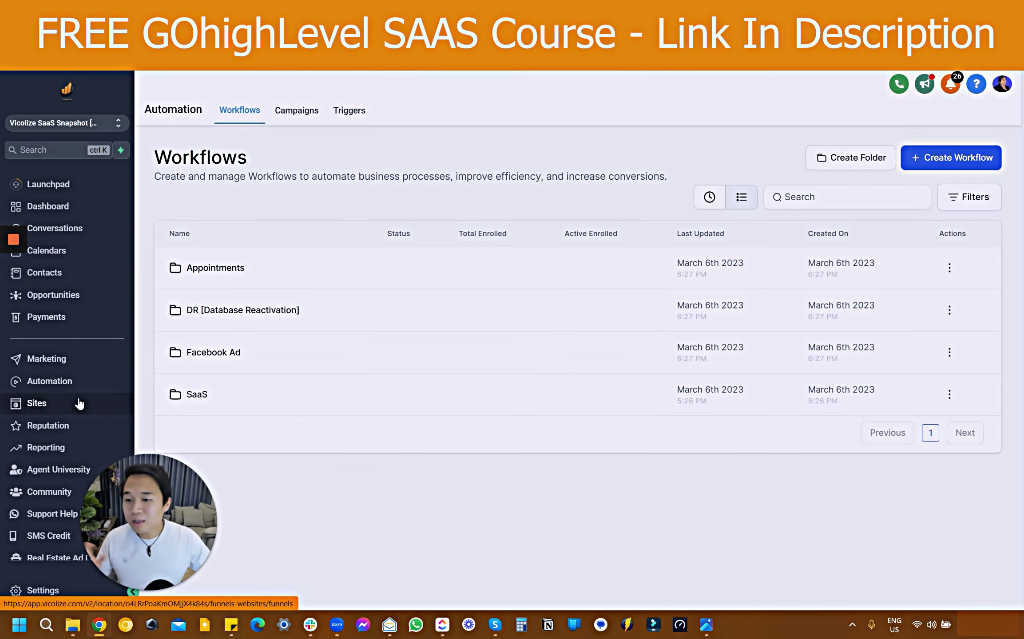
Step: Open the SaaS workflow folder, created March 6th 2023
click(201, 398)
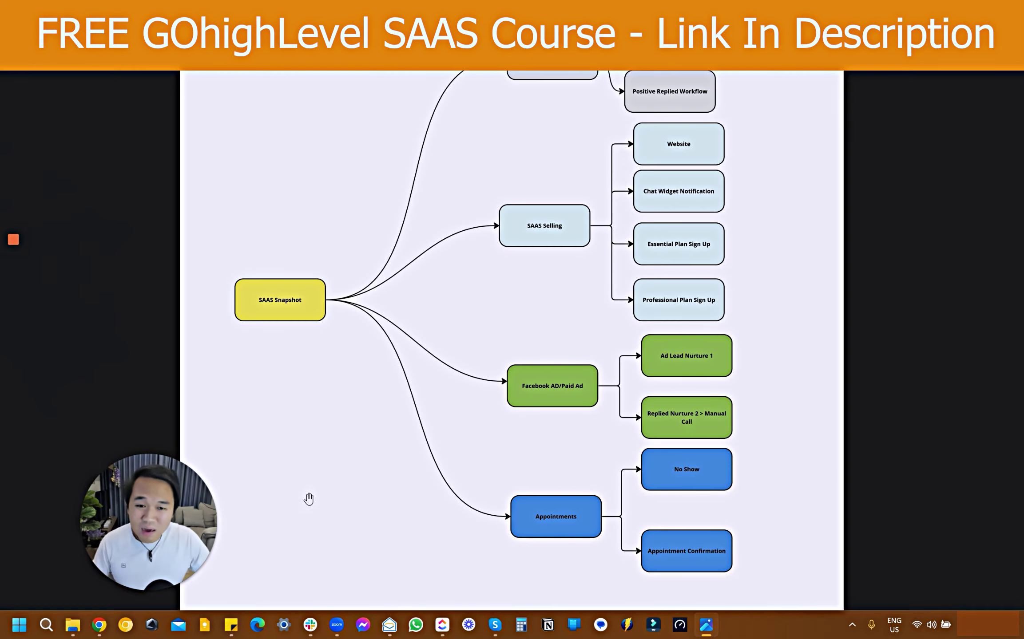
Step: Zoom and pan the mind map across the SAAS Selling, Facebook AD/Paid Ad and Essential Plan Sign Up nodes
scroll(528, 435, up, 5)
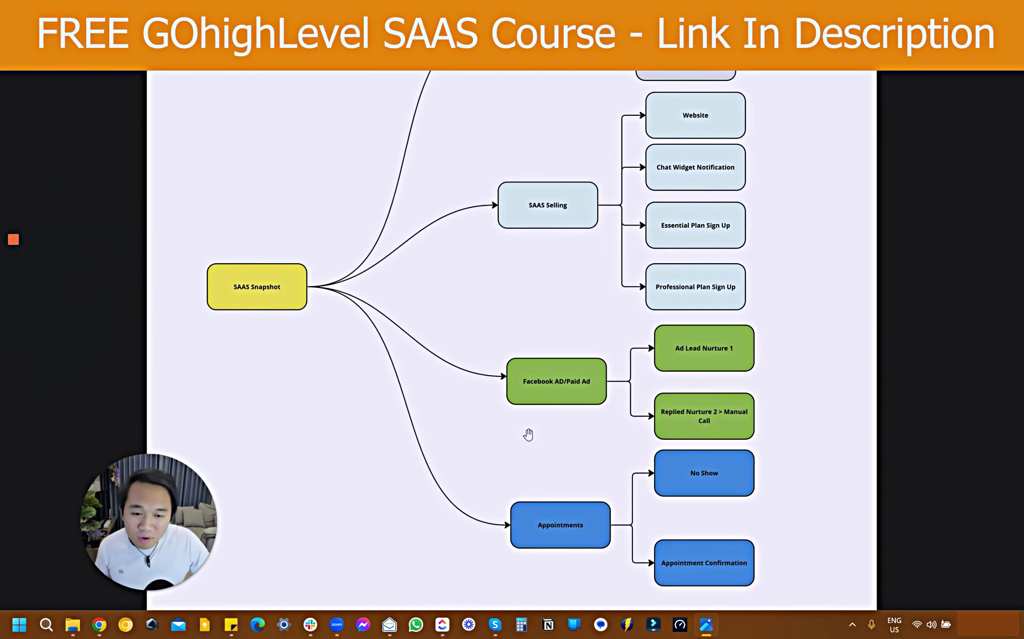
scroll(491, 429, up, 2)
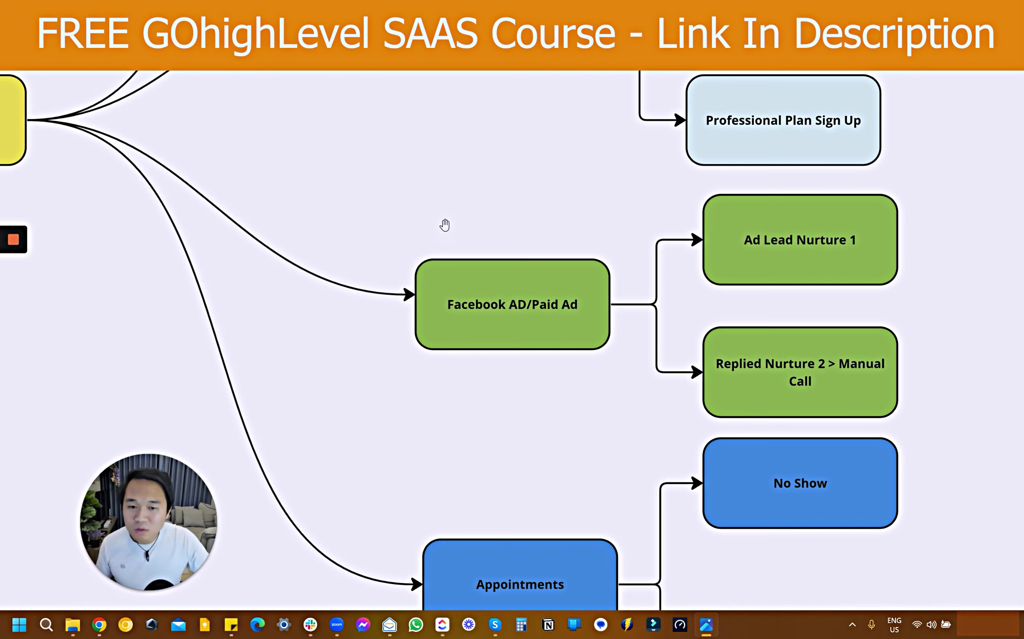
drag(445, 224, 434, 548)
drag(488, 73, 467, 131)
drag(502, 438, 524, 162)
drag(567, 439, 567, 467)
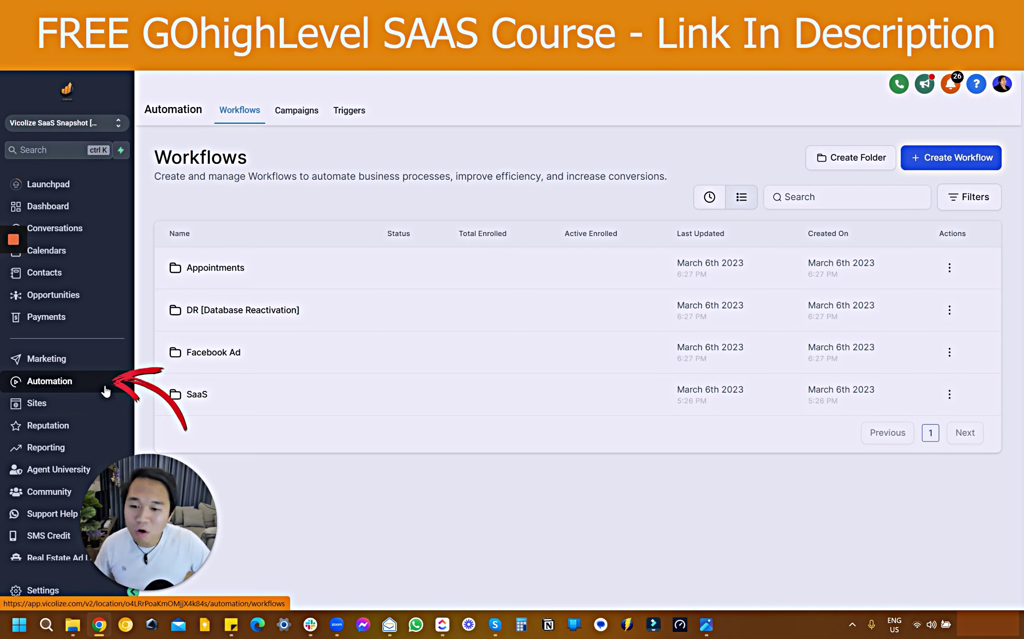
Step: Open the Nurturing Campaign 2 > Manual Call workflow from the Facebook Ad folder to show its Customer Replied trigger
click(217, 357)
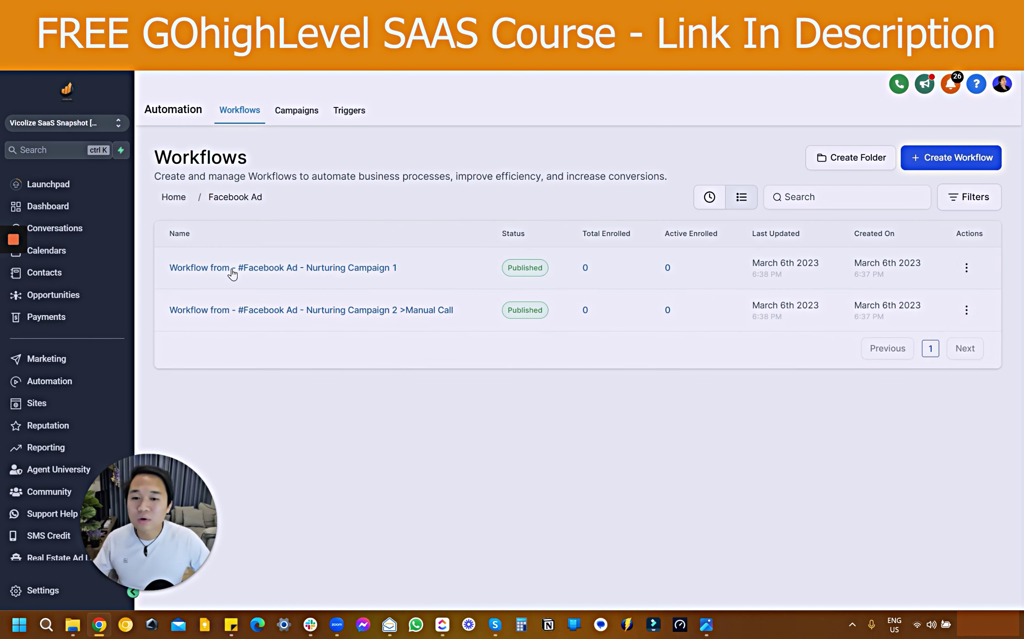
click(254, 313)
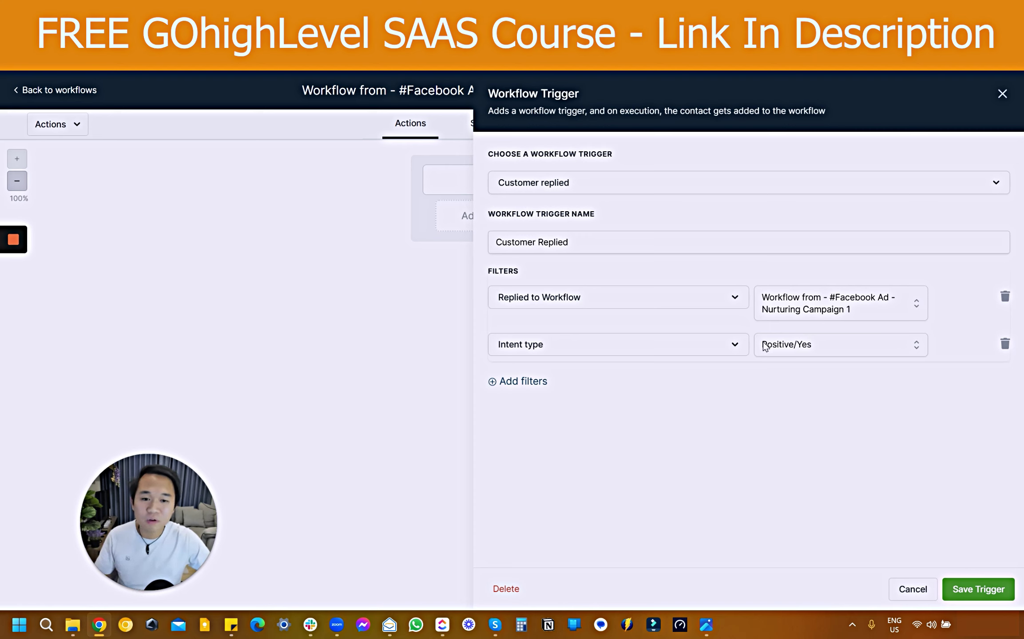
Step: Close the trigger panel, review the Nurturing Campaign 2 steps down to the Manual Call, then switch to the mind map
click(1002, 94)
scroll(675, 450, down, 6)
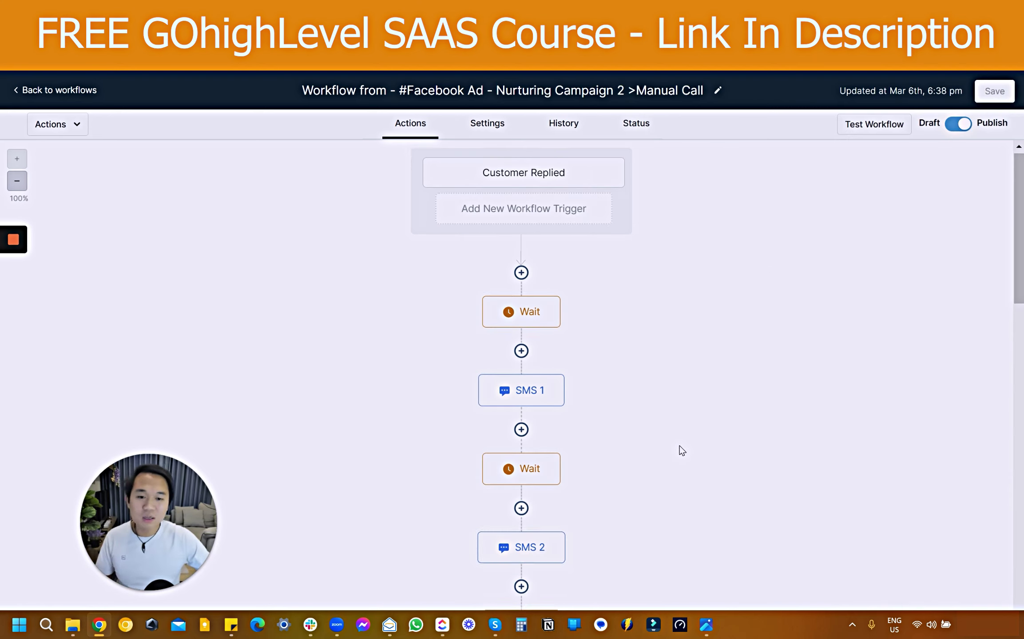
scroll(558, 319, down, 9)
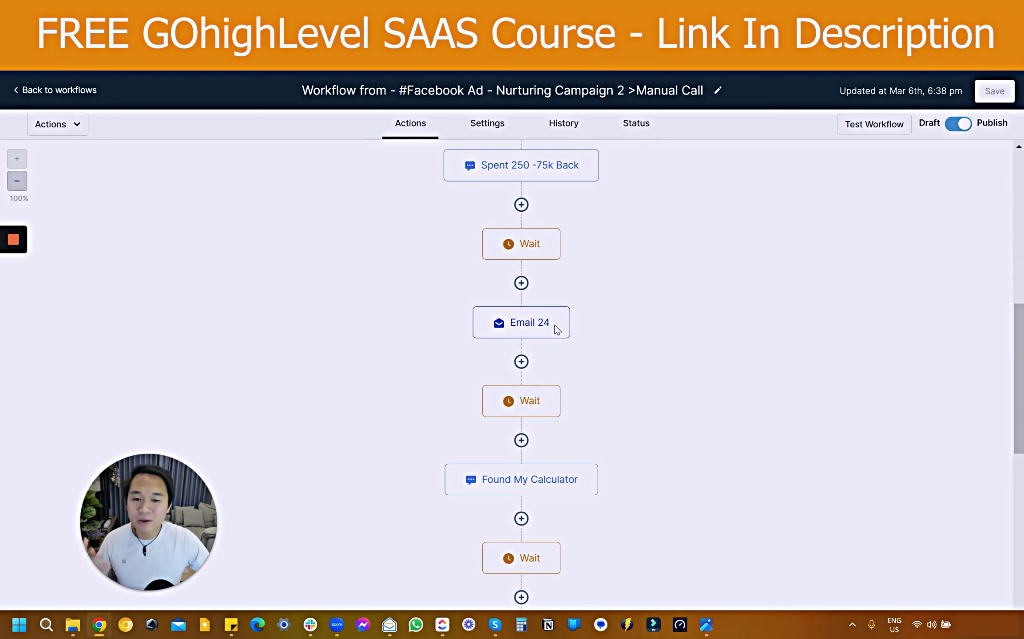
scroll(559, 331, down, 14)
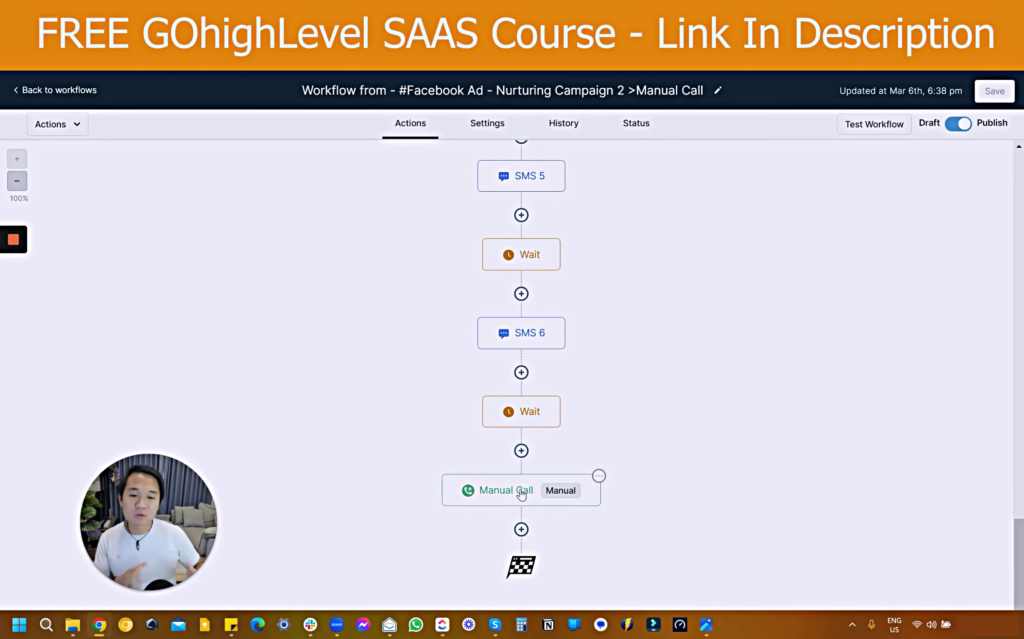
key(alt+Tab)
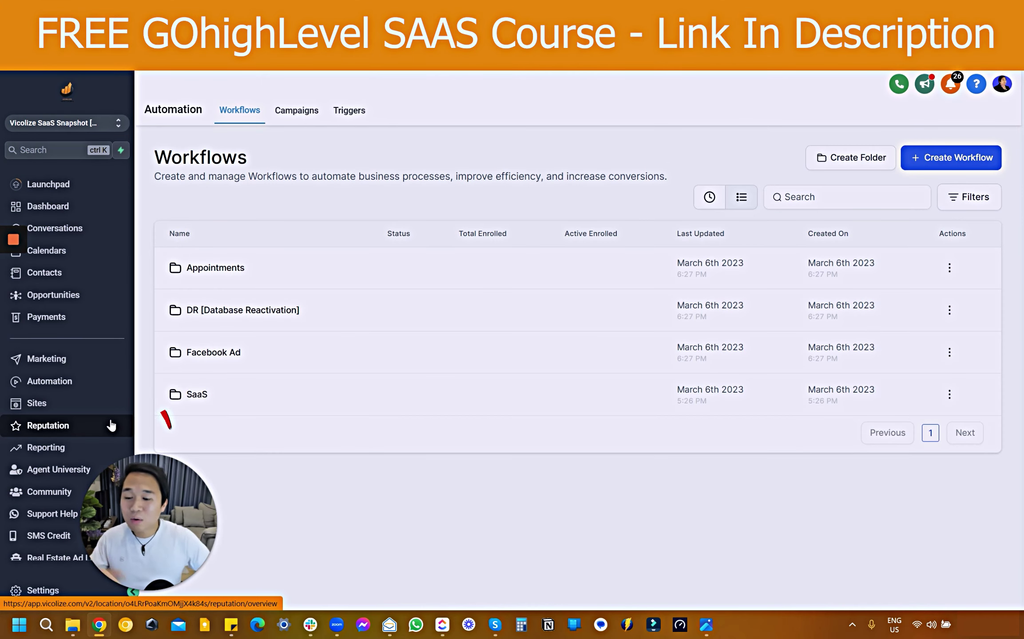
Step: Open the Appointment confirmation Mobile workflow from the Appointments folder, showing its Email 1, Wait and SMS 1 steps
click(217, 268)
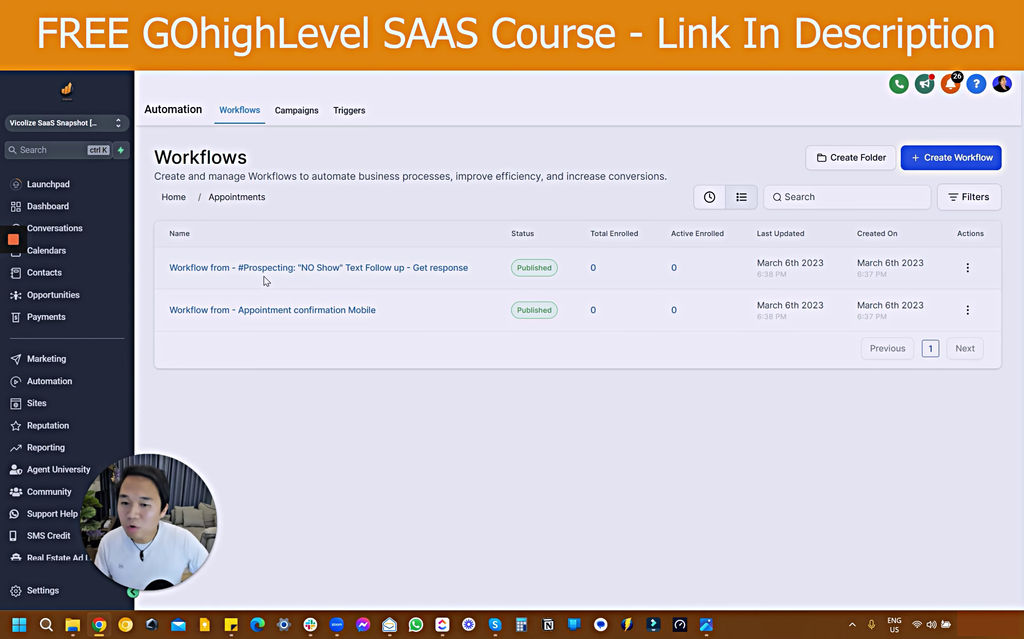
click(279, 311)
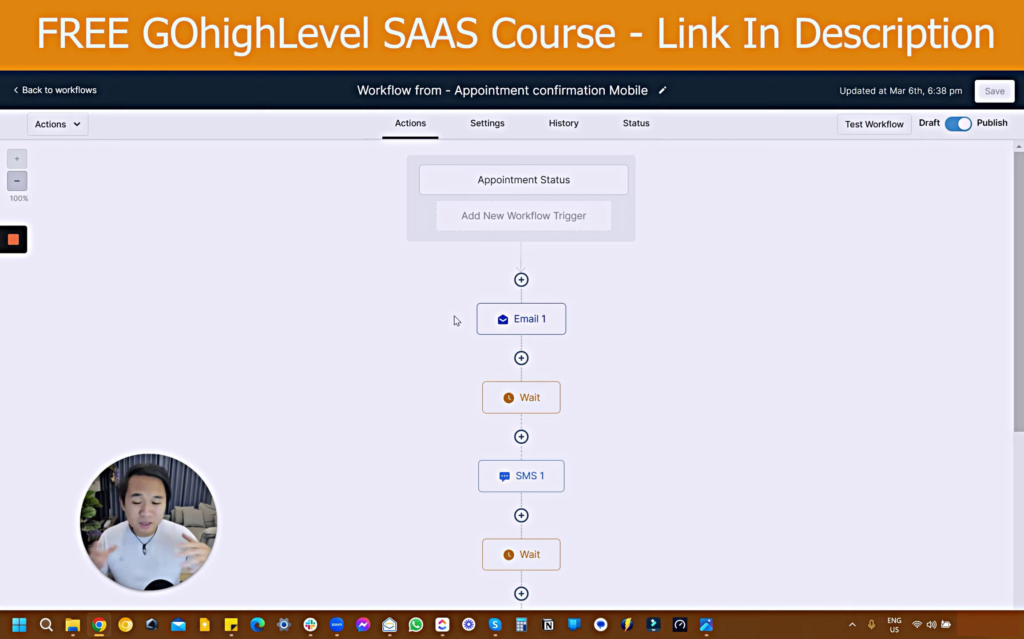